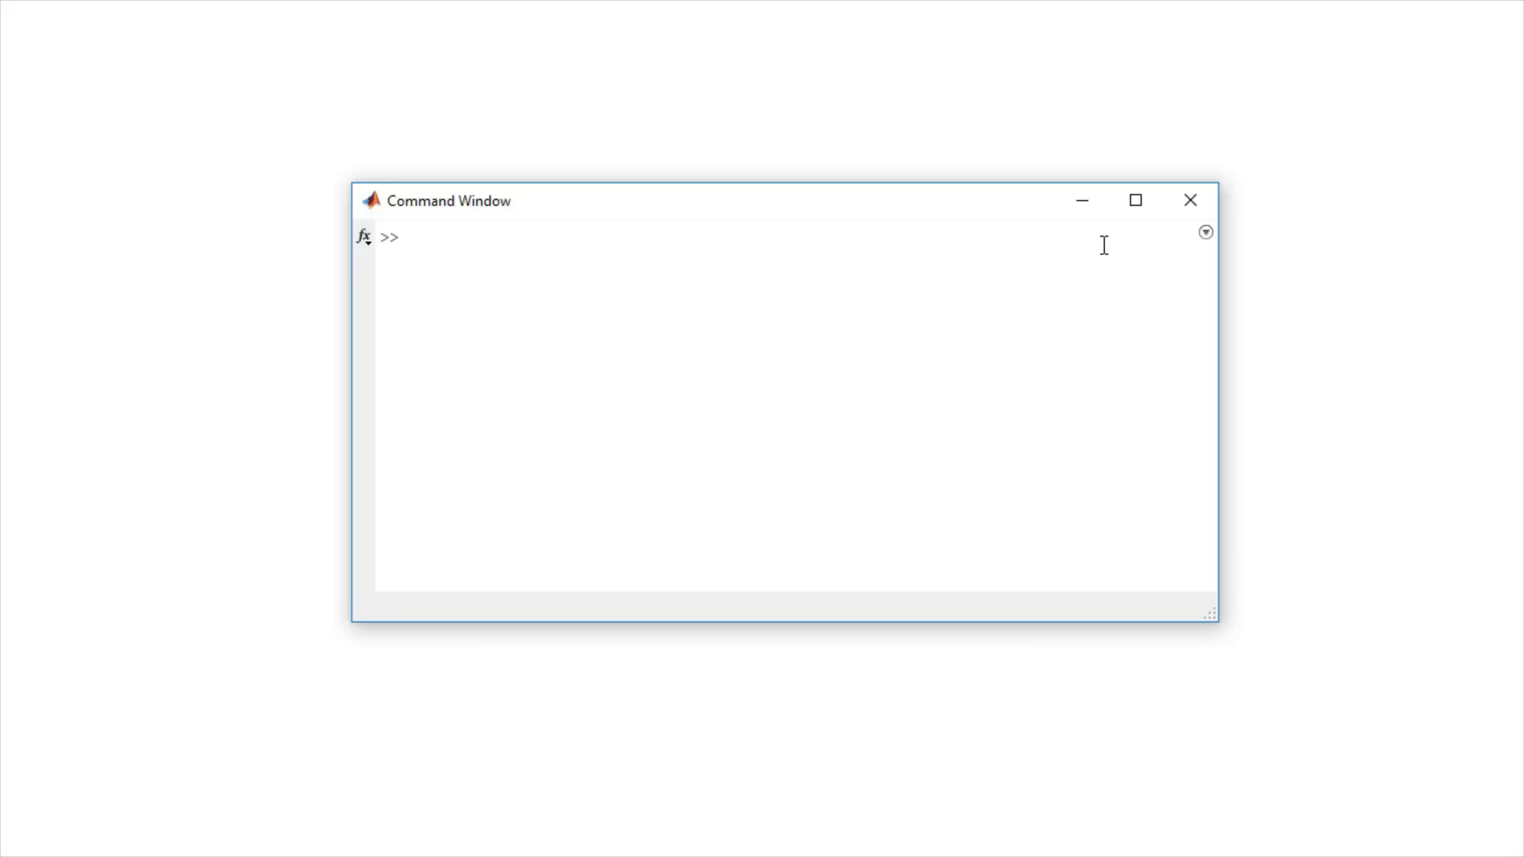
# Launch Diagnostic Feature Designer with the diagnosticFeatureDesigner command
pyautogui.write('diagnosticFeatureDesi')
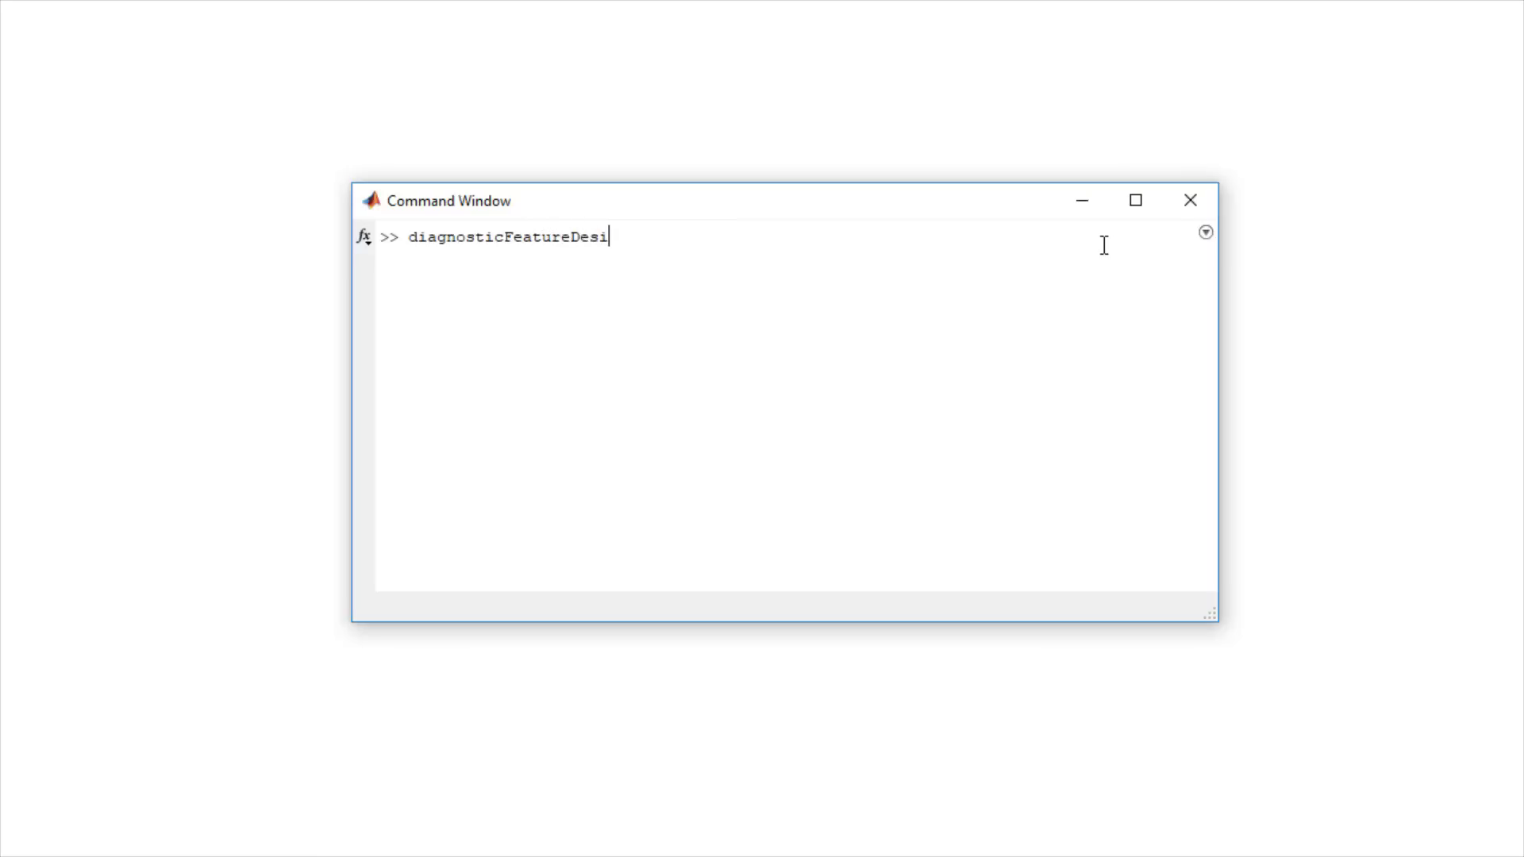
pyautogui.write('gner')
pyautogui.press('Return')
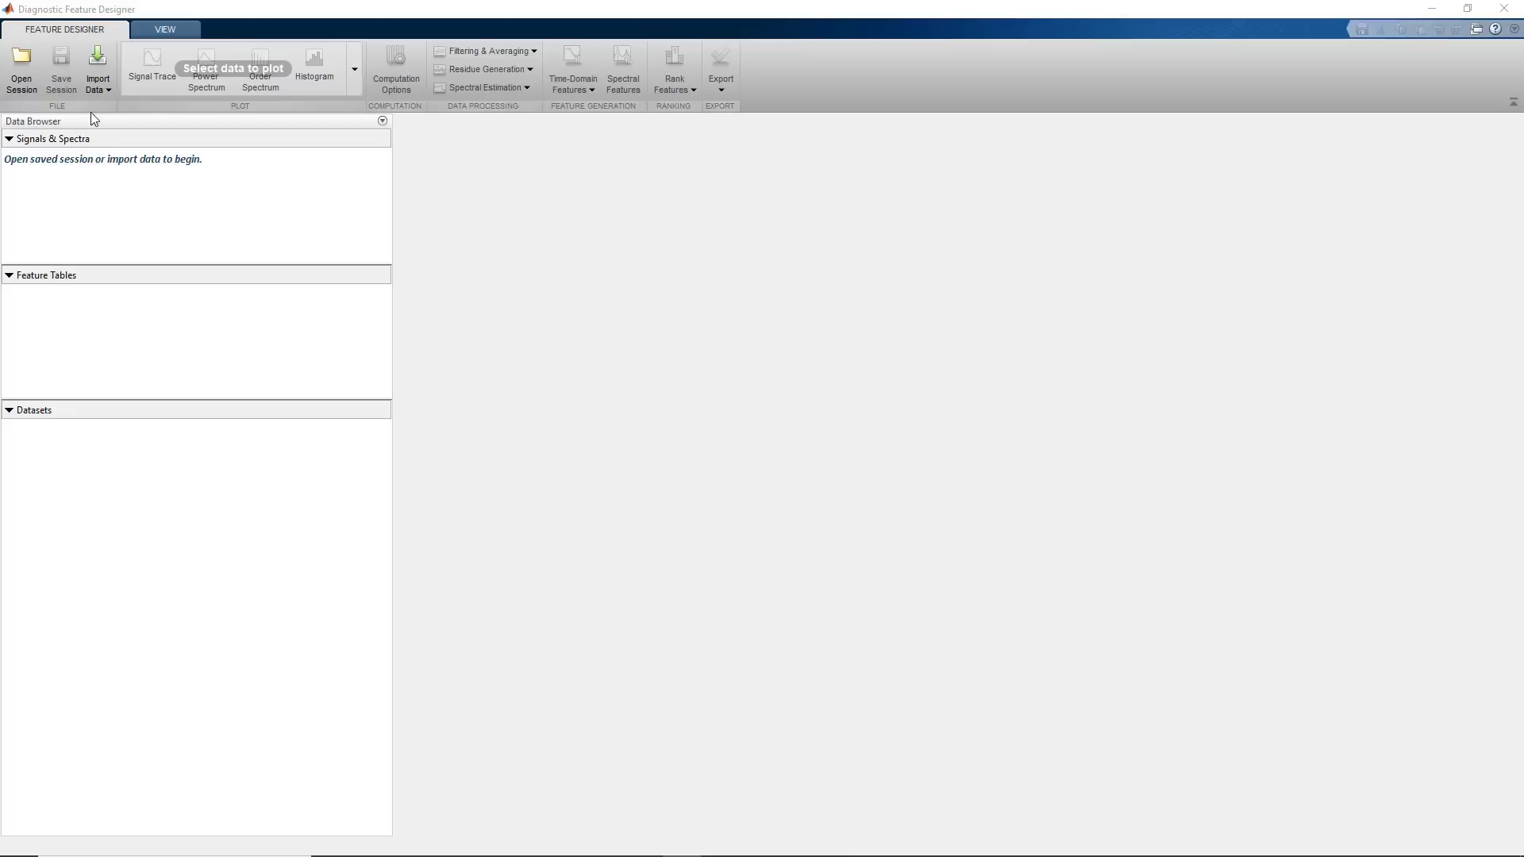
# Import pumpData as a multi-member ensemble named Ensemble1, keeping the default variable settings
pyautogui.click(98, 89)
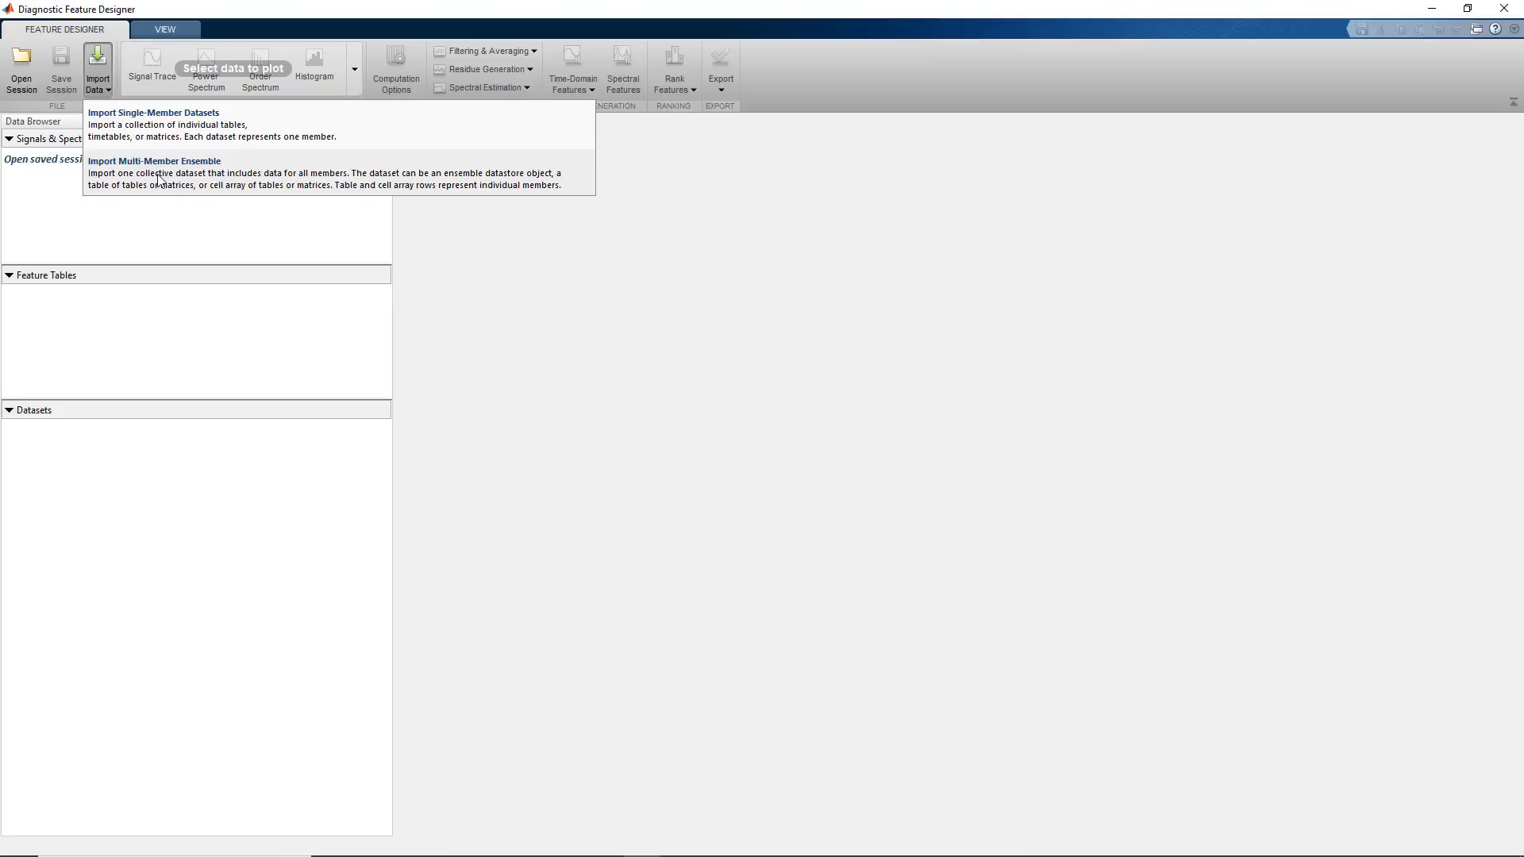
pyautogui.click(159, 179)
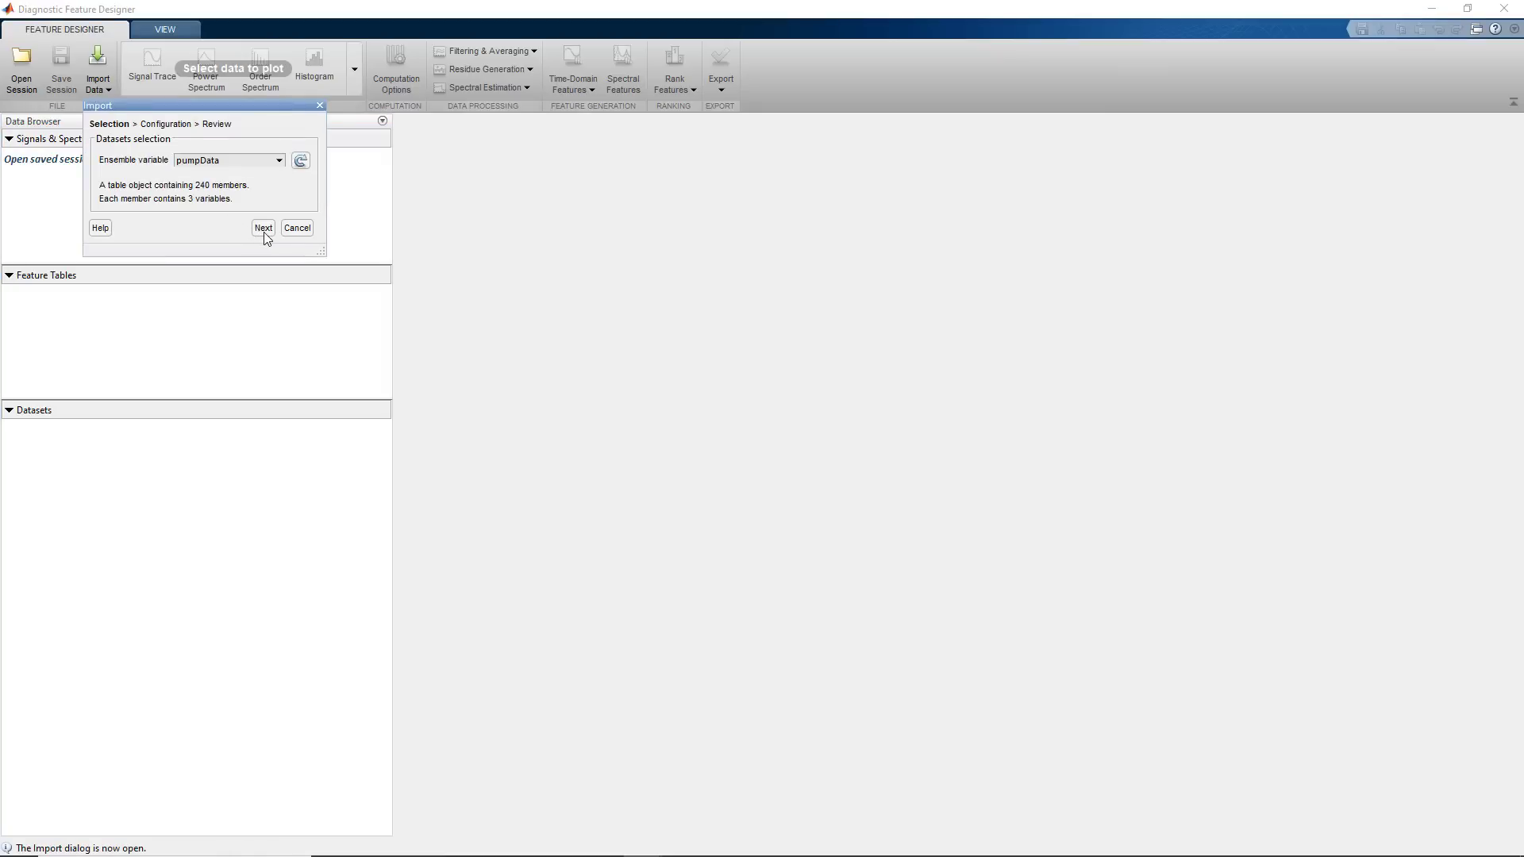
pyautogui.click(265, 235)
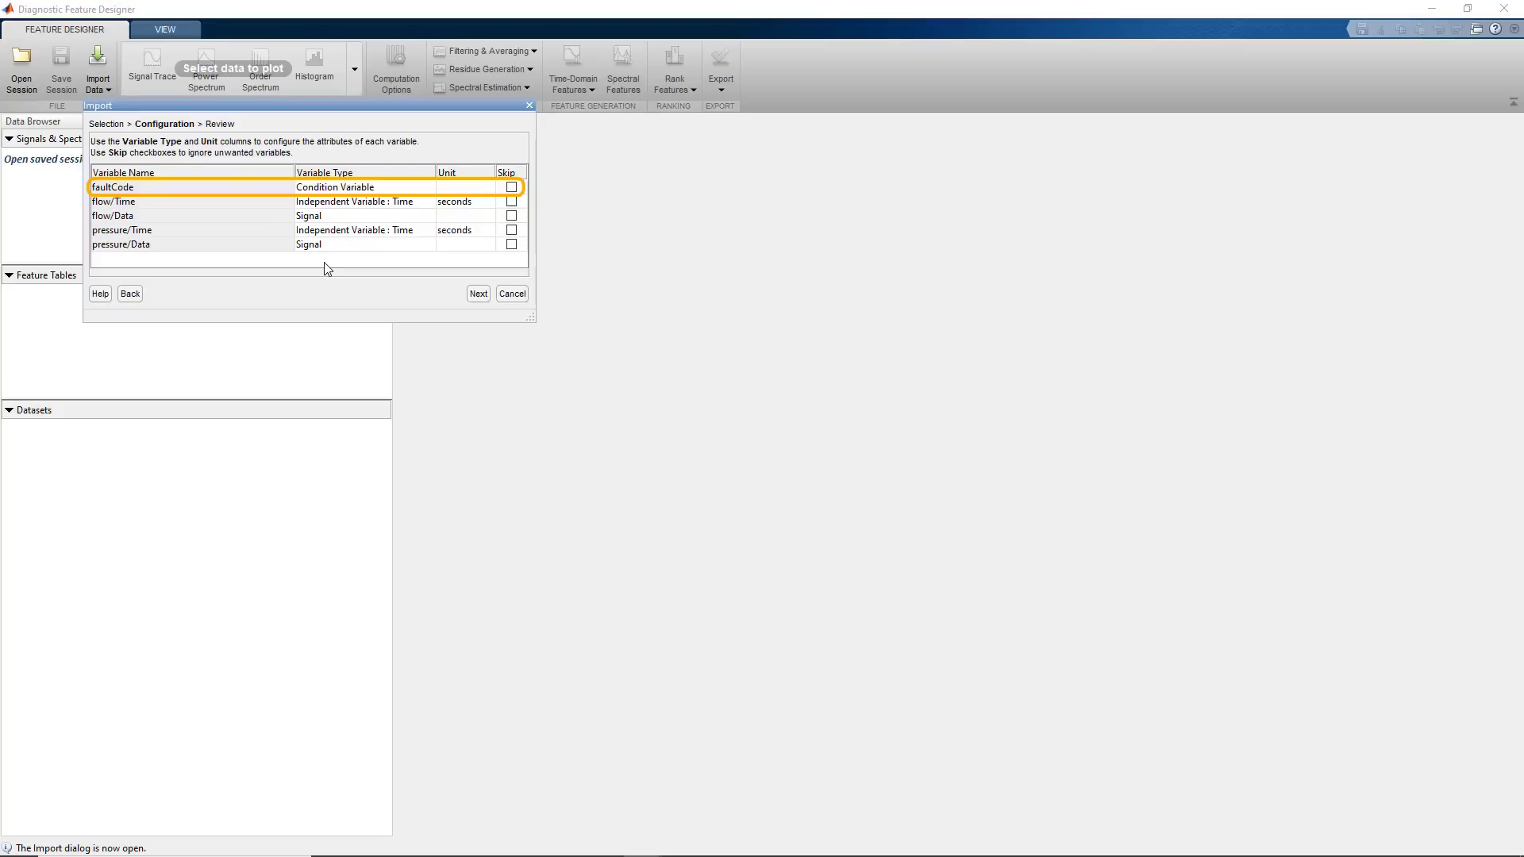
pyautogui.click(478, 294)
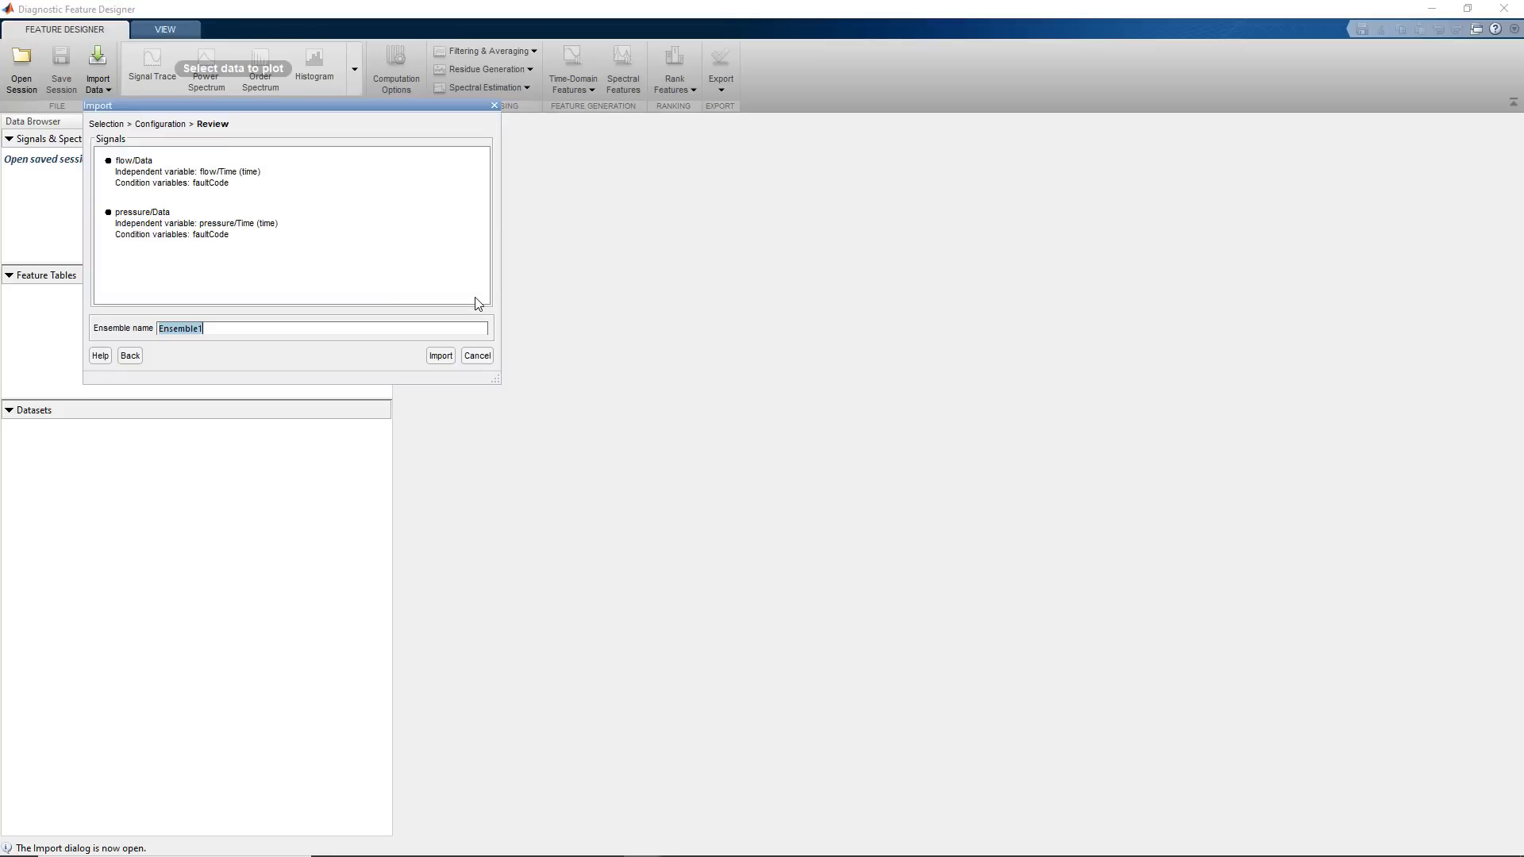
pyautogui.click(441, 357)
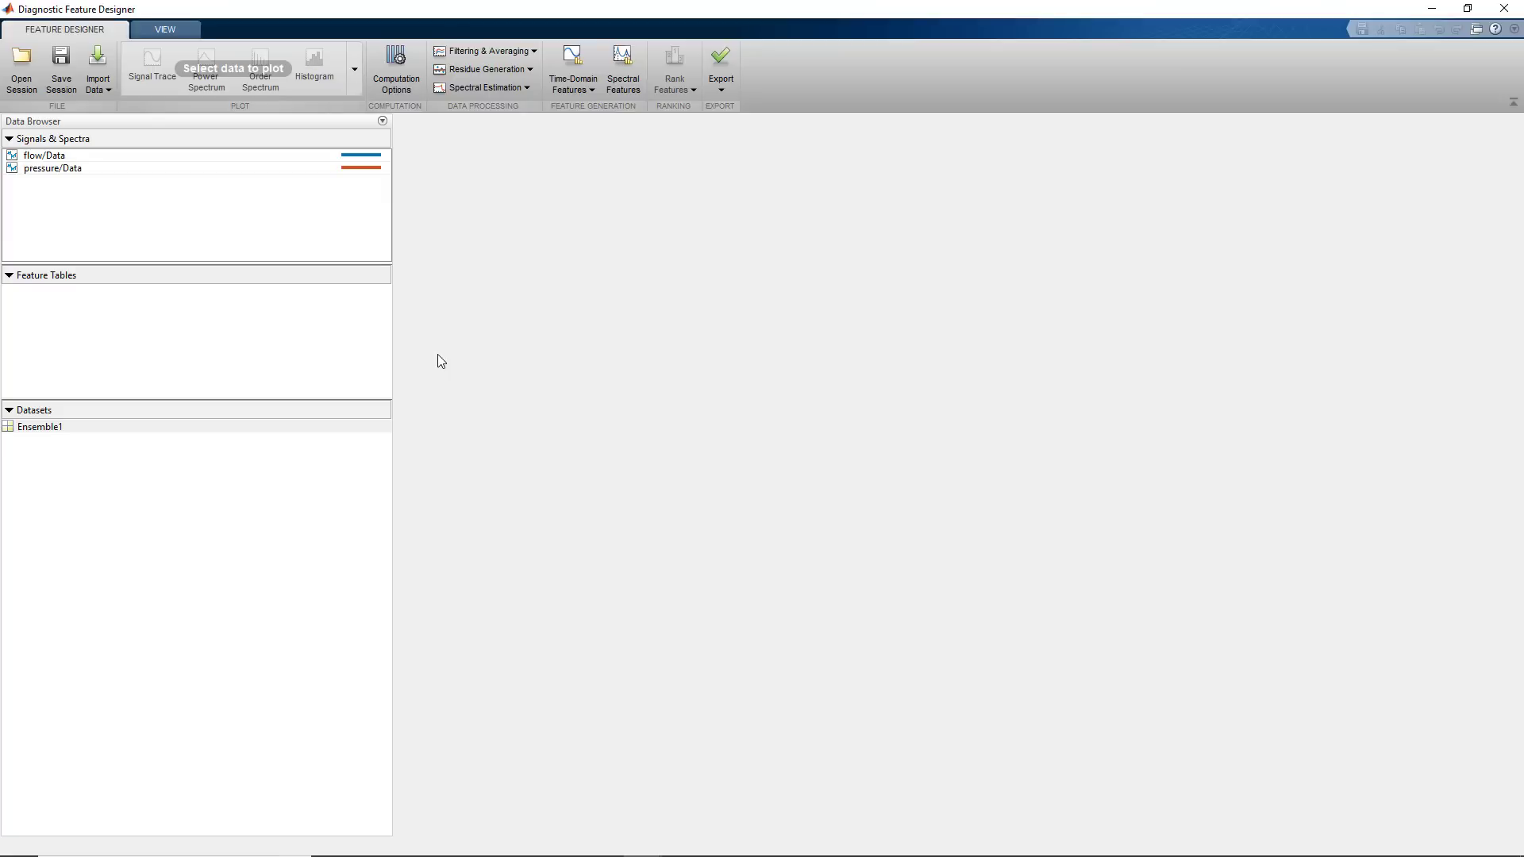
# Plot the flow/Data signal trace grouped by faultCode, narrowed to about 0.05–0.17 s
pyautogui.click(97, 156)
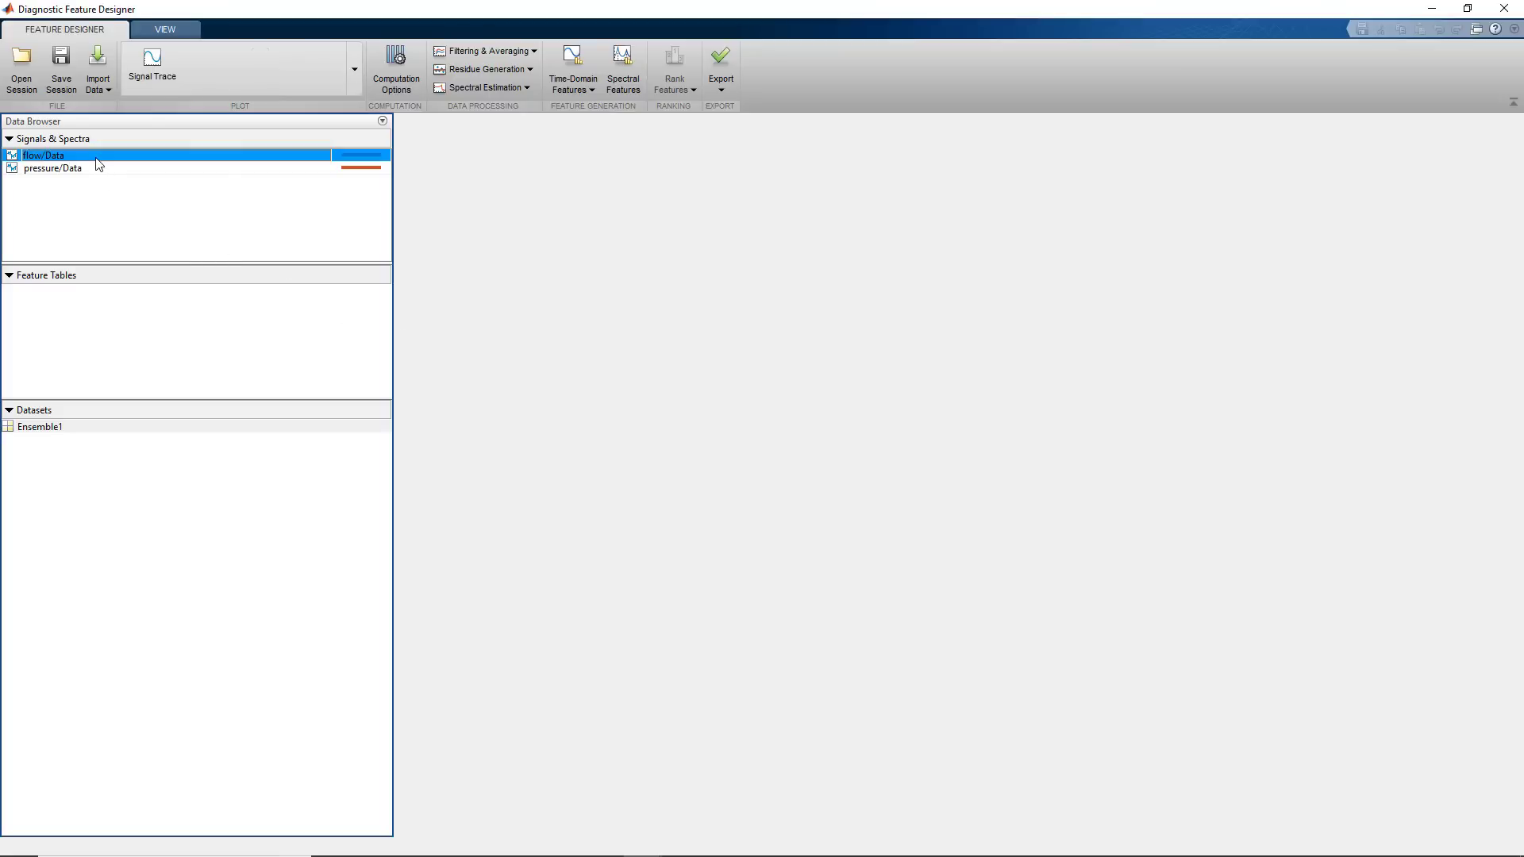
pyautogui.click(154, 89)
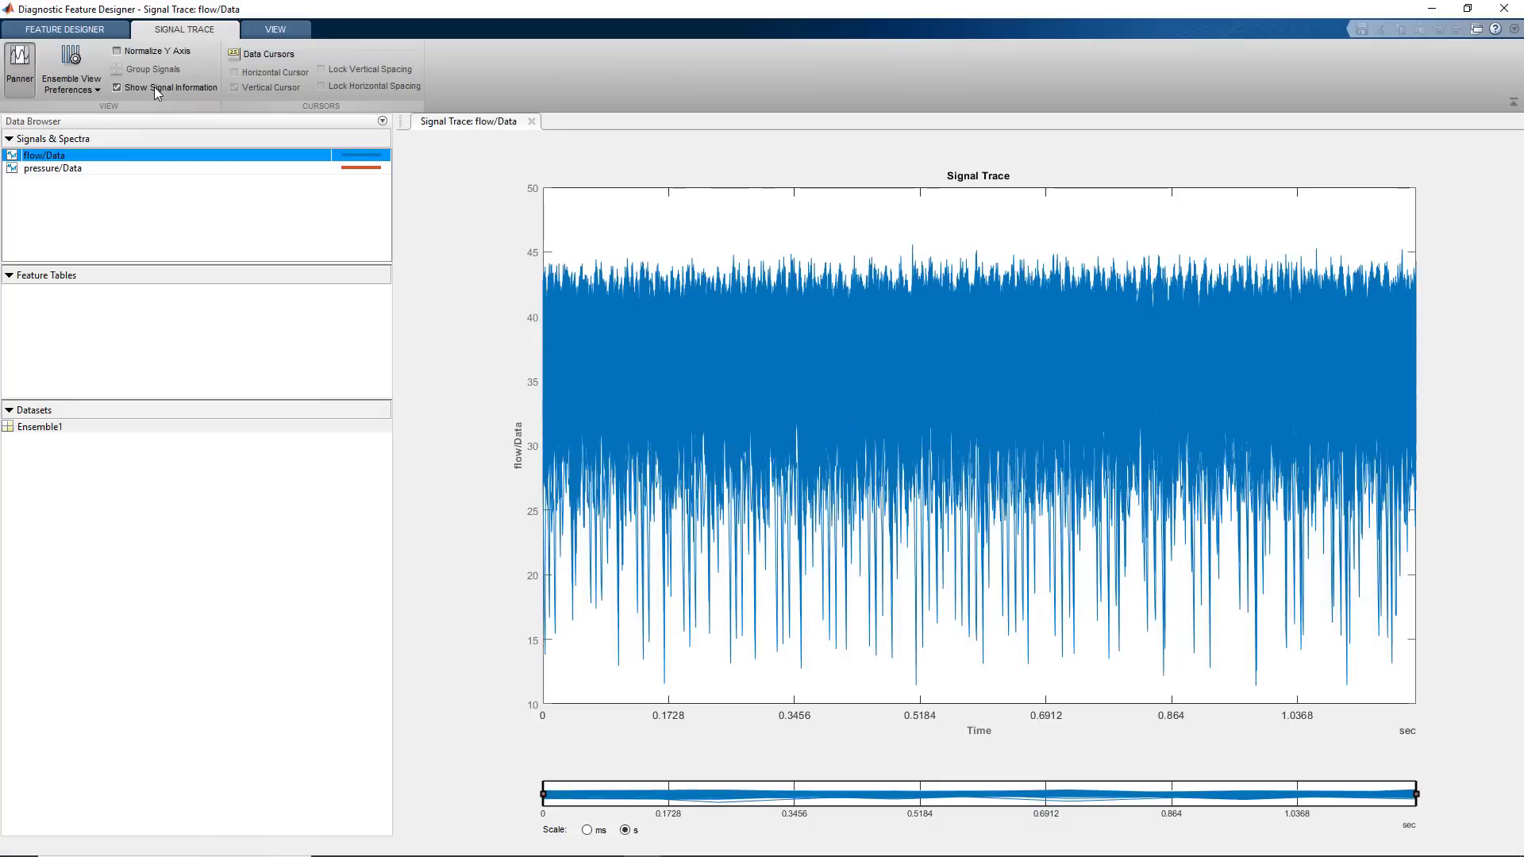
pyautogui.click(78, 87)
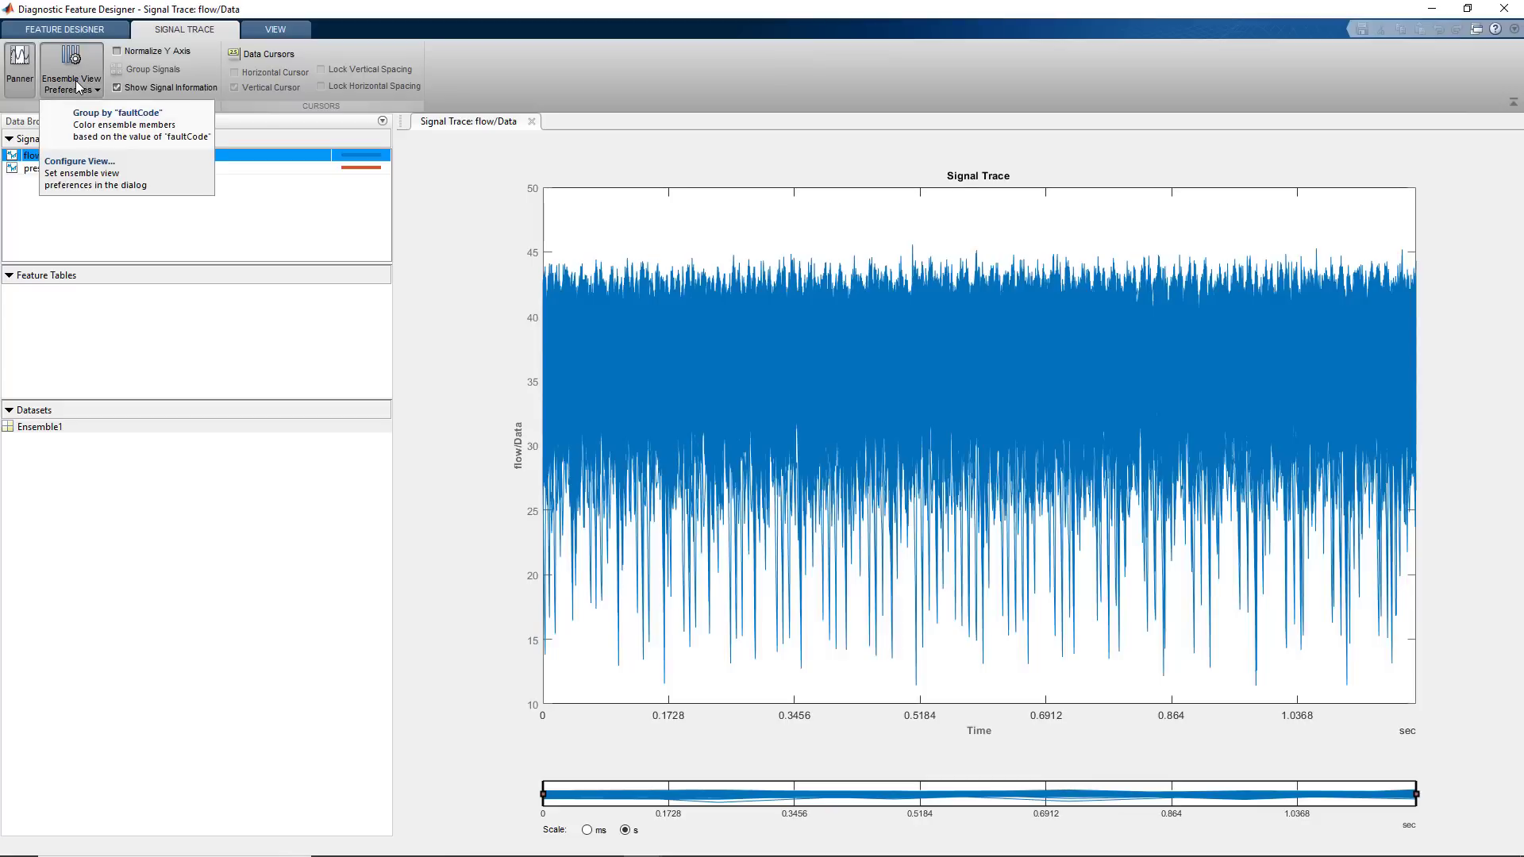
pyautogui.click(162, 150)
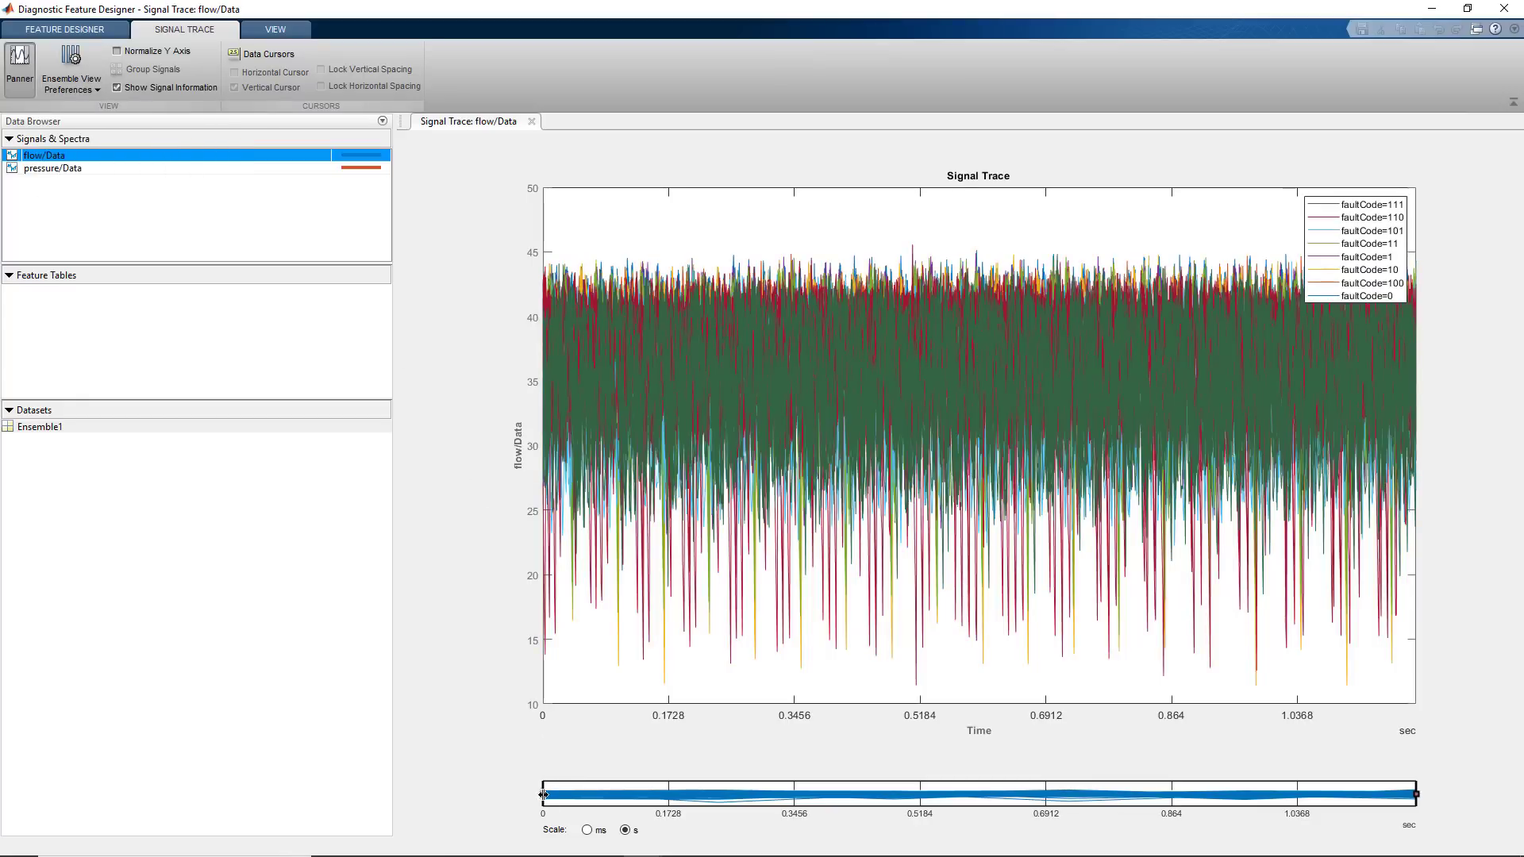
pyautogui.moveTo(545, 795); pyautogui.dragTo(585, 795)
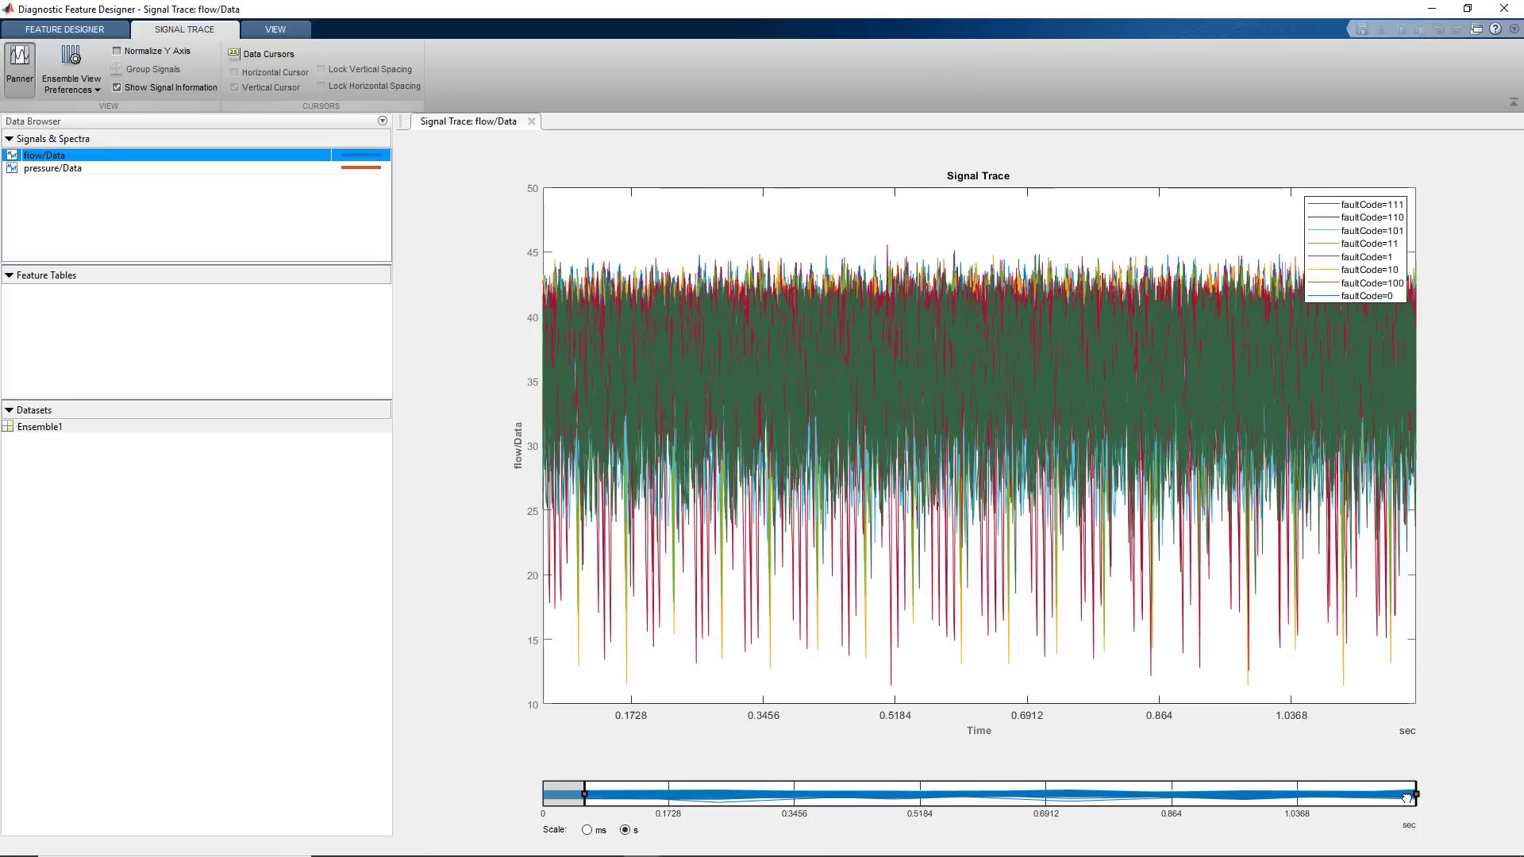
pyautogui.moveTo(1407, 798); pyautogui.dragTo(670, 809)
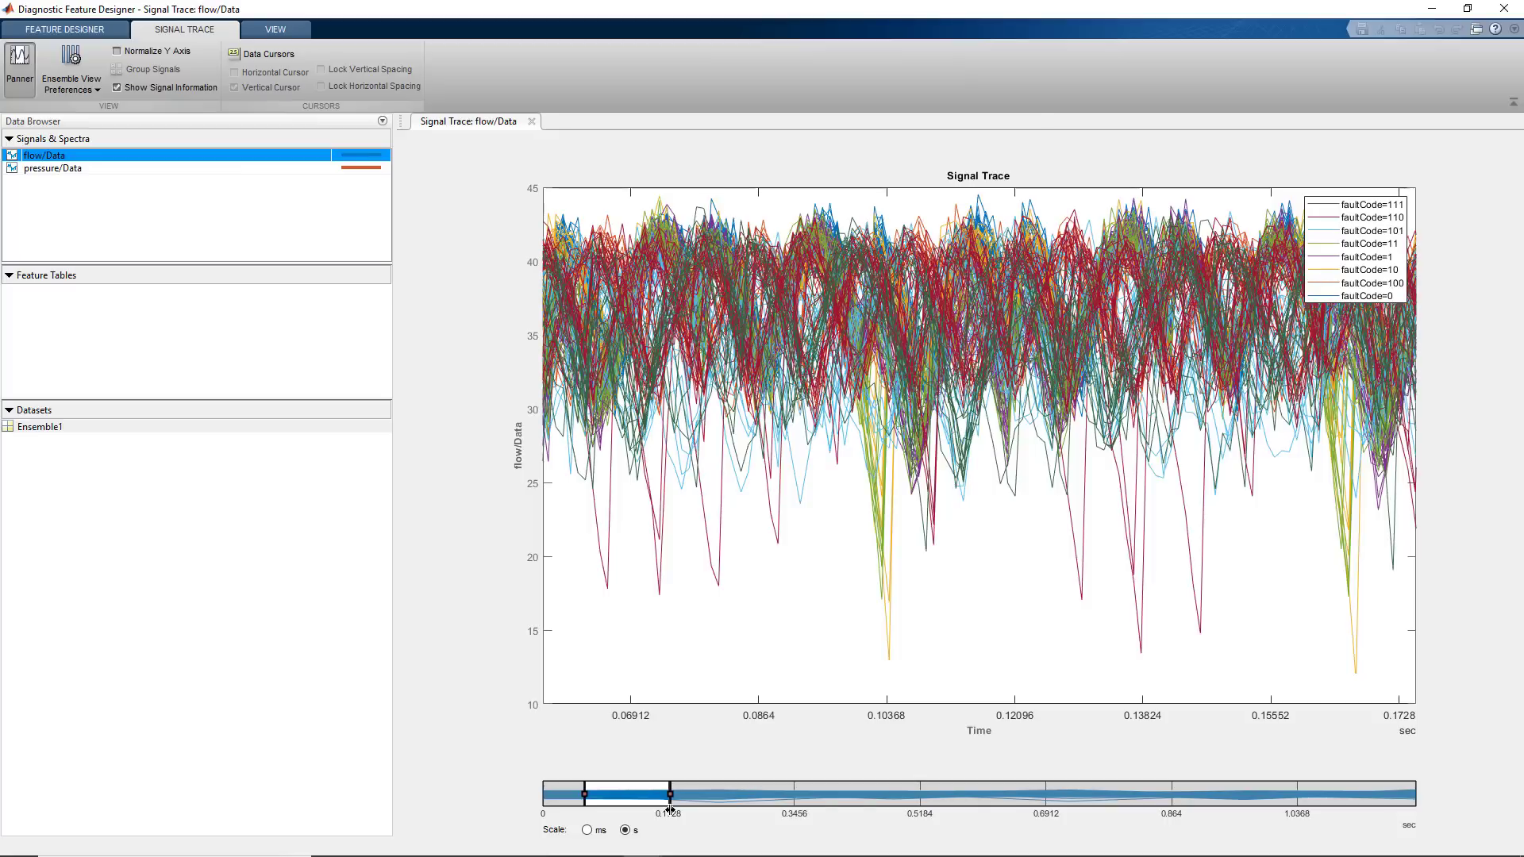
# Compute default time-domain signal statistics for flow/Data into FeatureTable1
pyautogui.click(119, 33)
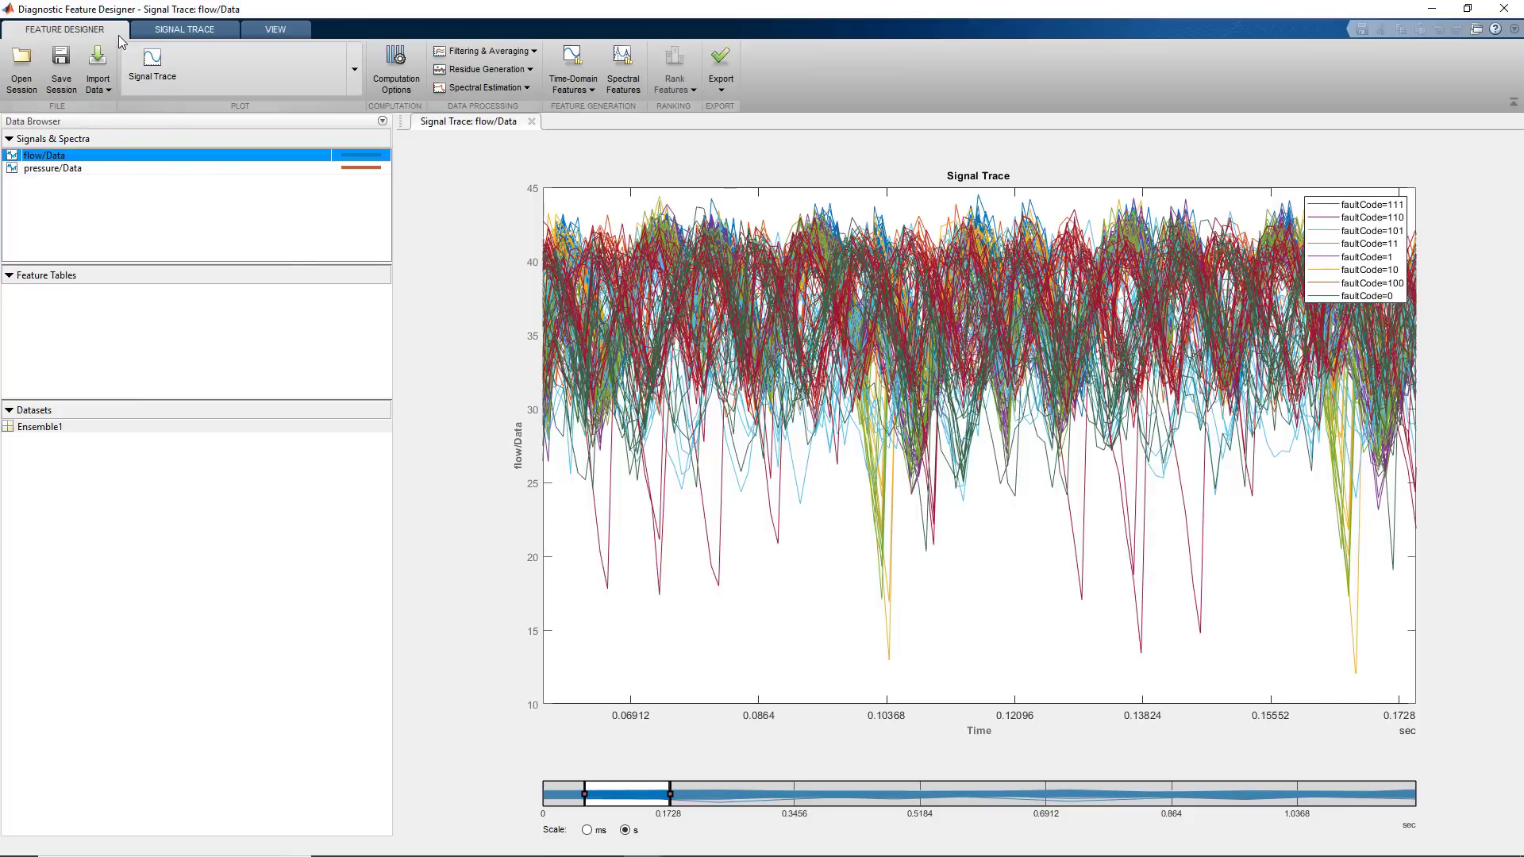
pyautogui.click(587, 92)
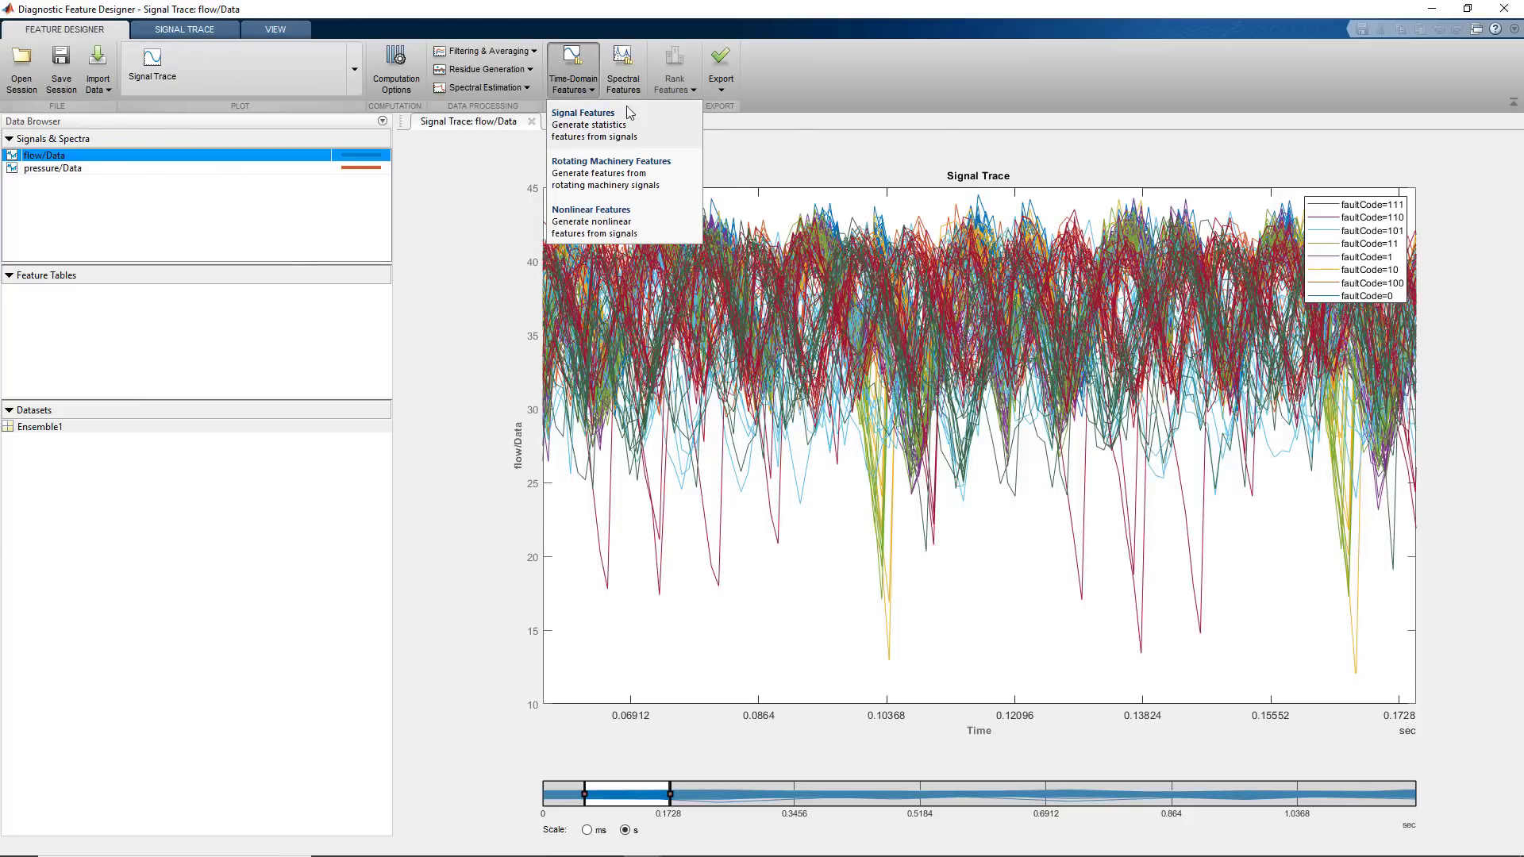
pyautogui.click(658, 129)
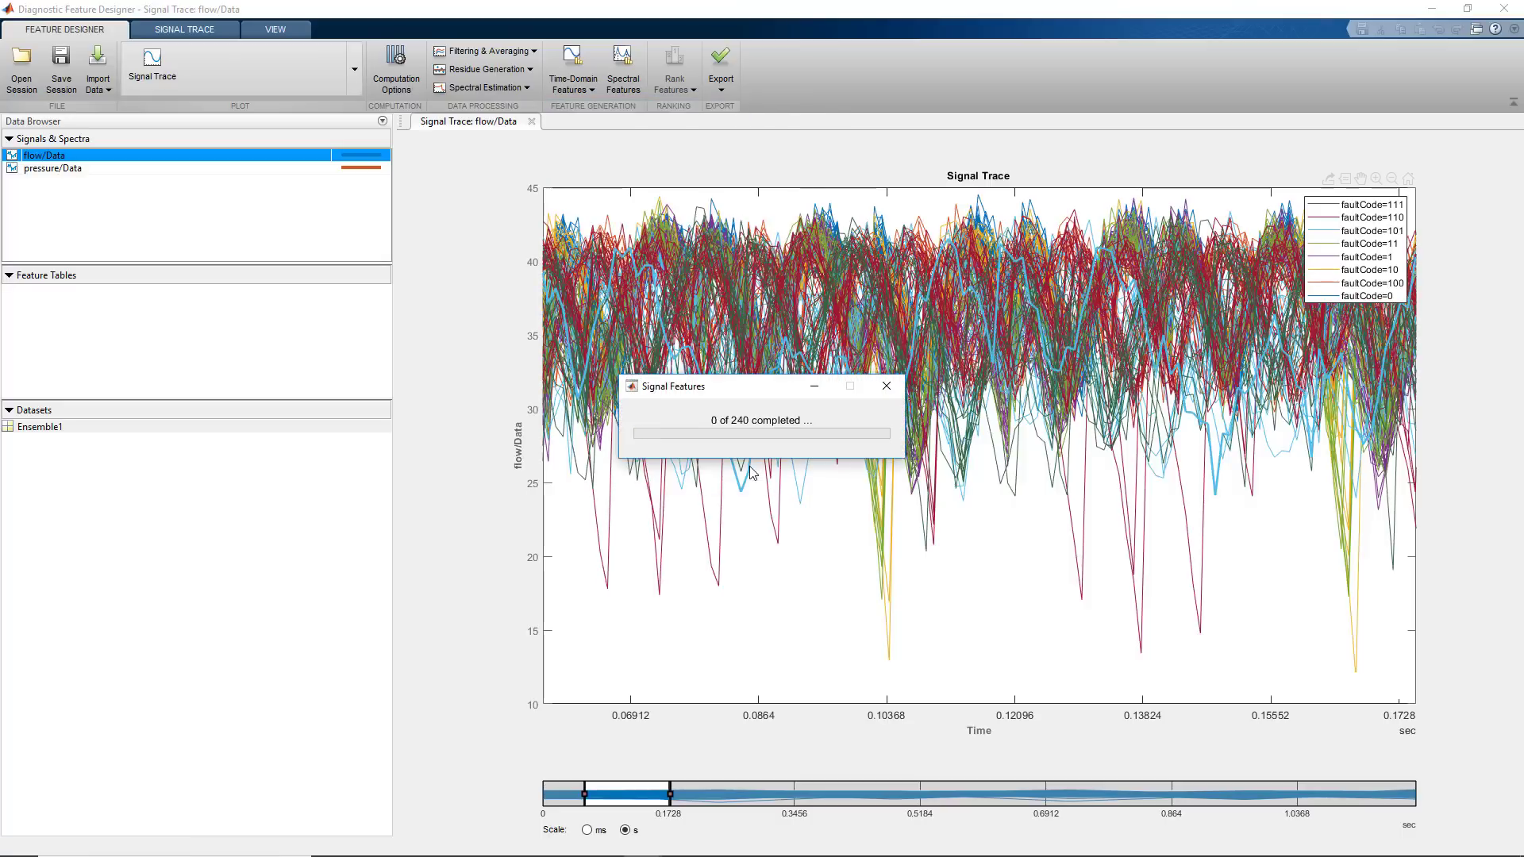
pyautogui.click(747, 465)
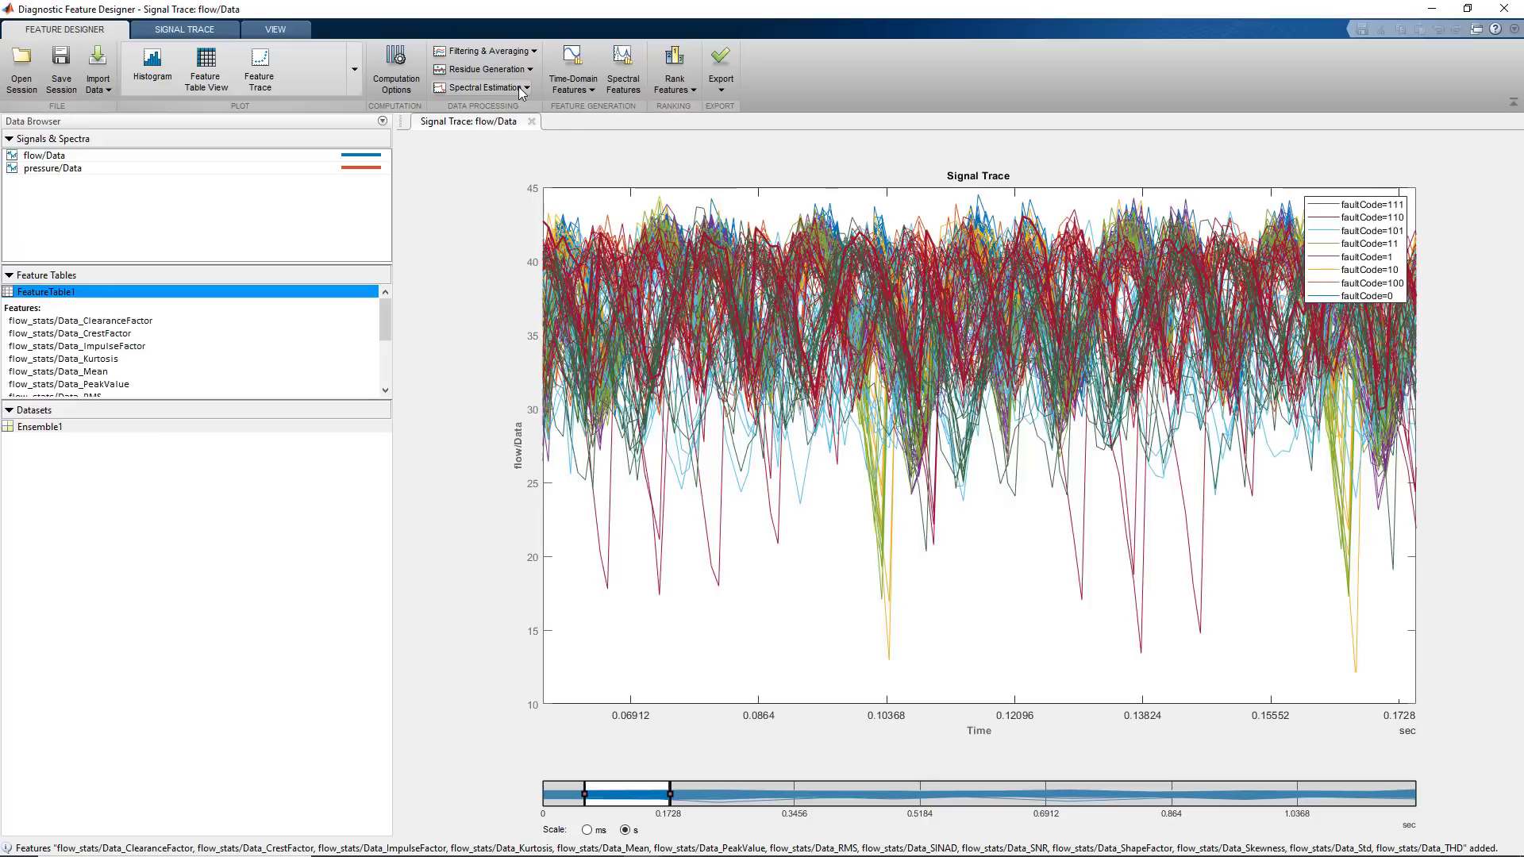
# Estimate the flow/Data power spectrum (flow_ps/Data) for all 240 members
pyautogui.click(521, 90)
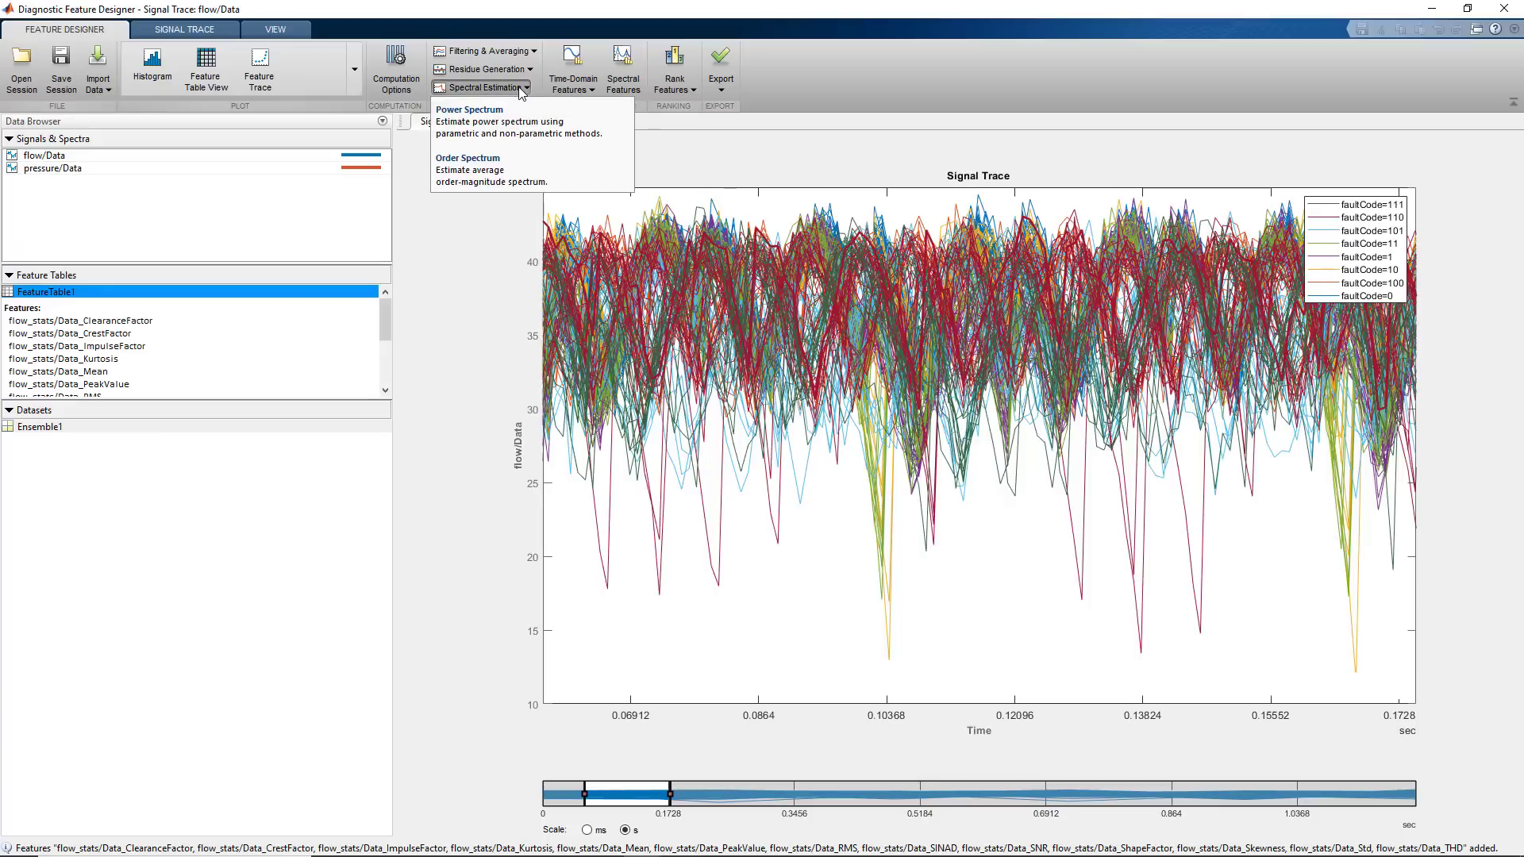
pyautogui.click(569, 133)
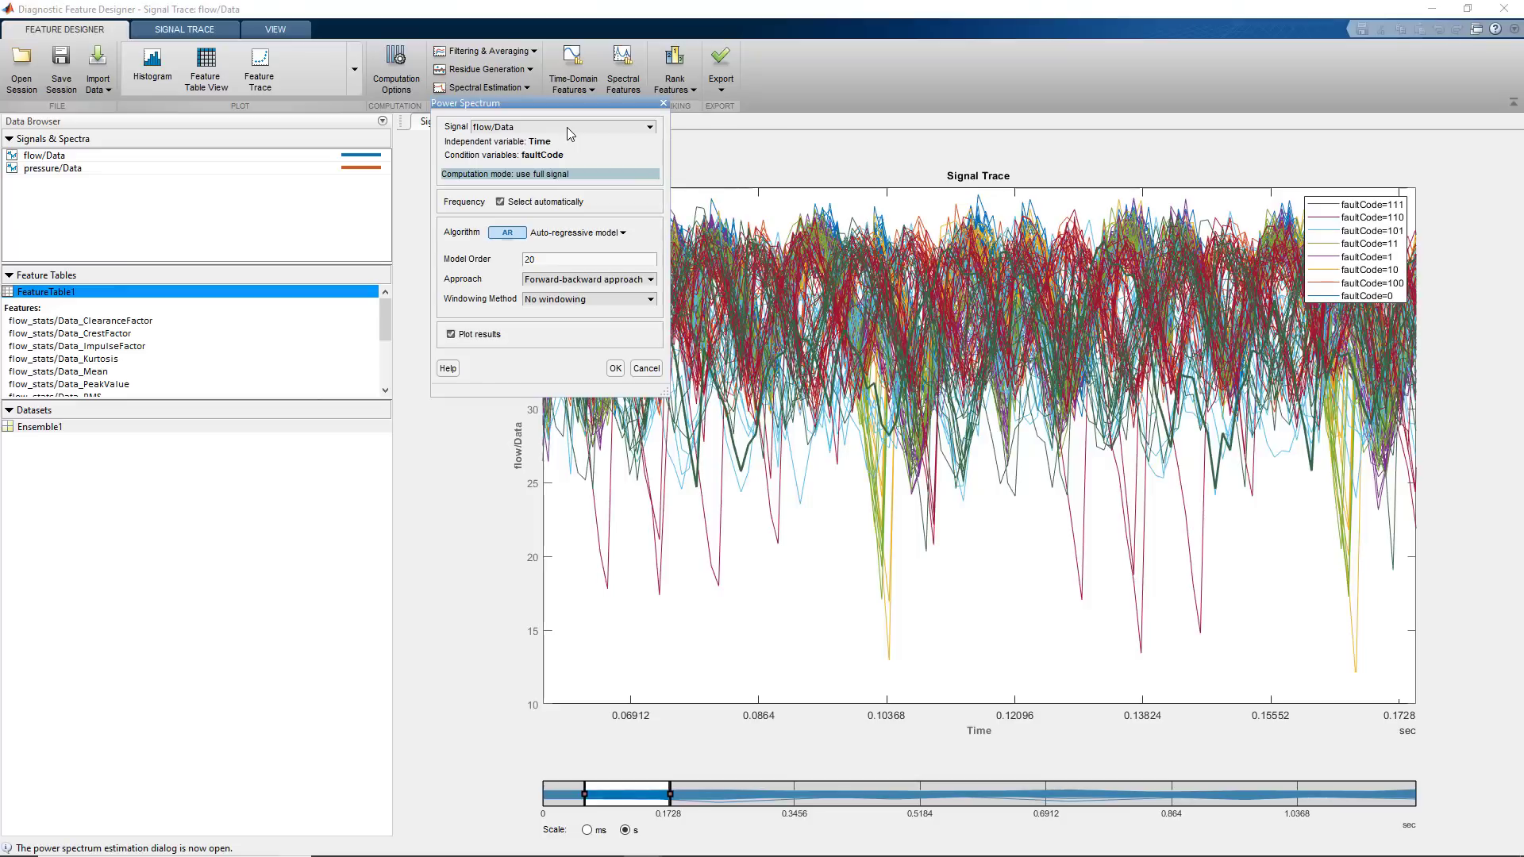
pyautogui.click(588, 234)
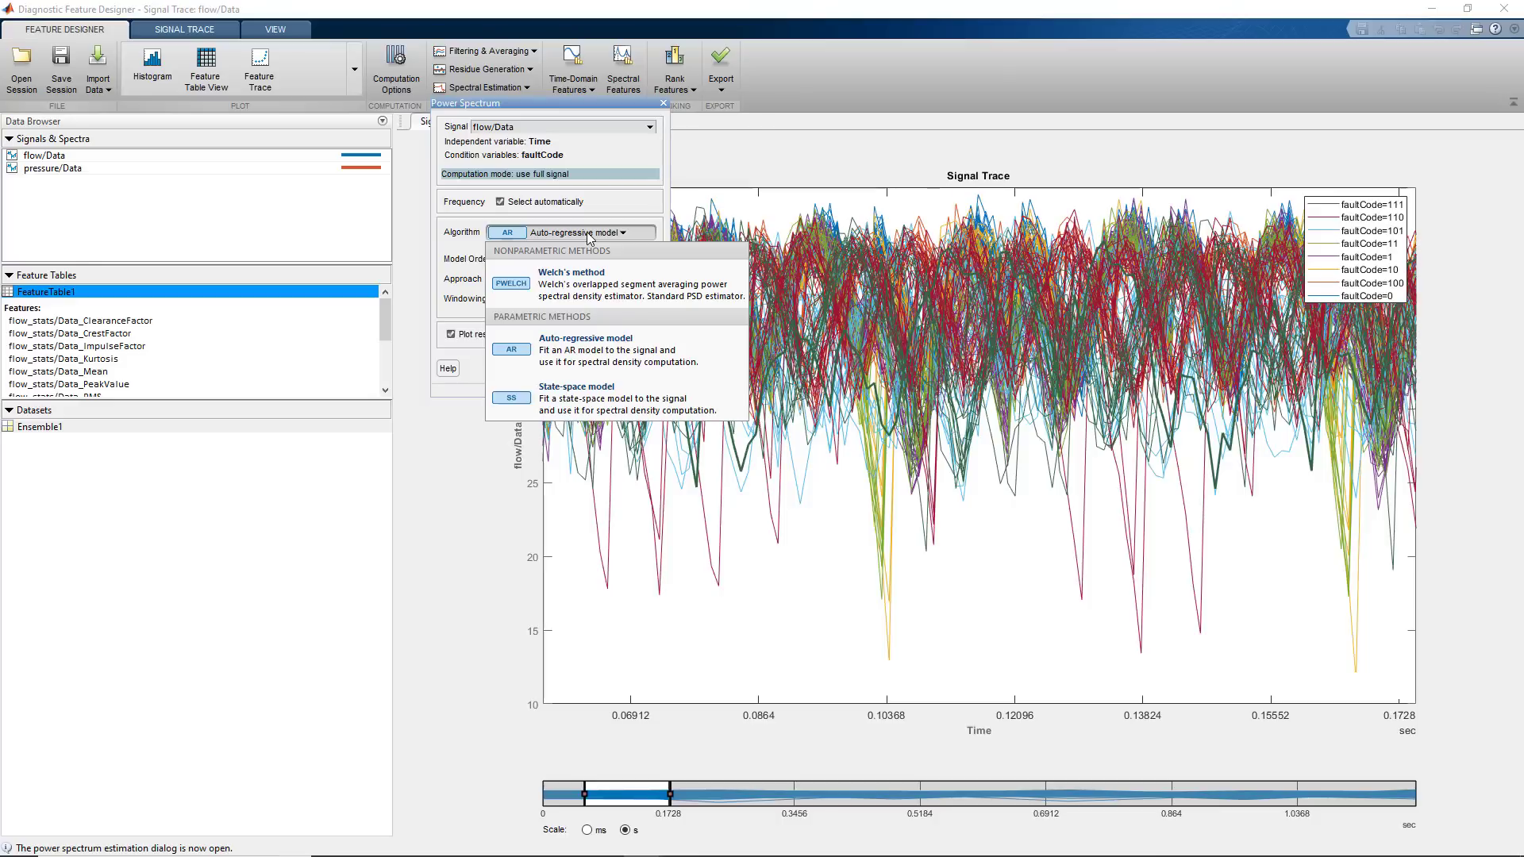
pyautogui.click(588, 233)
pyautogui.click(616, 370)
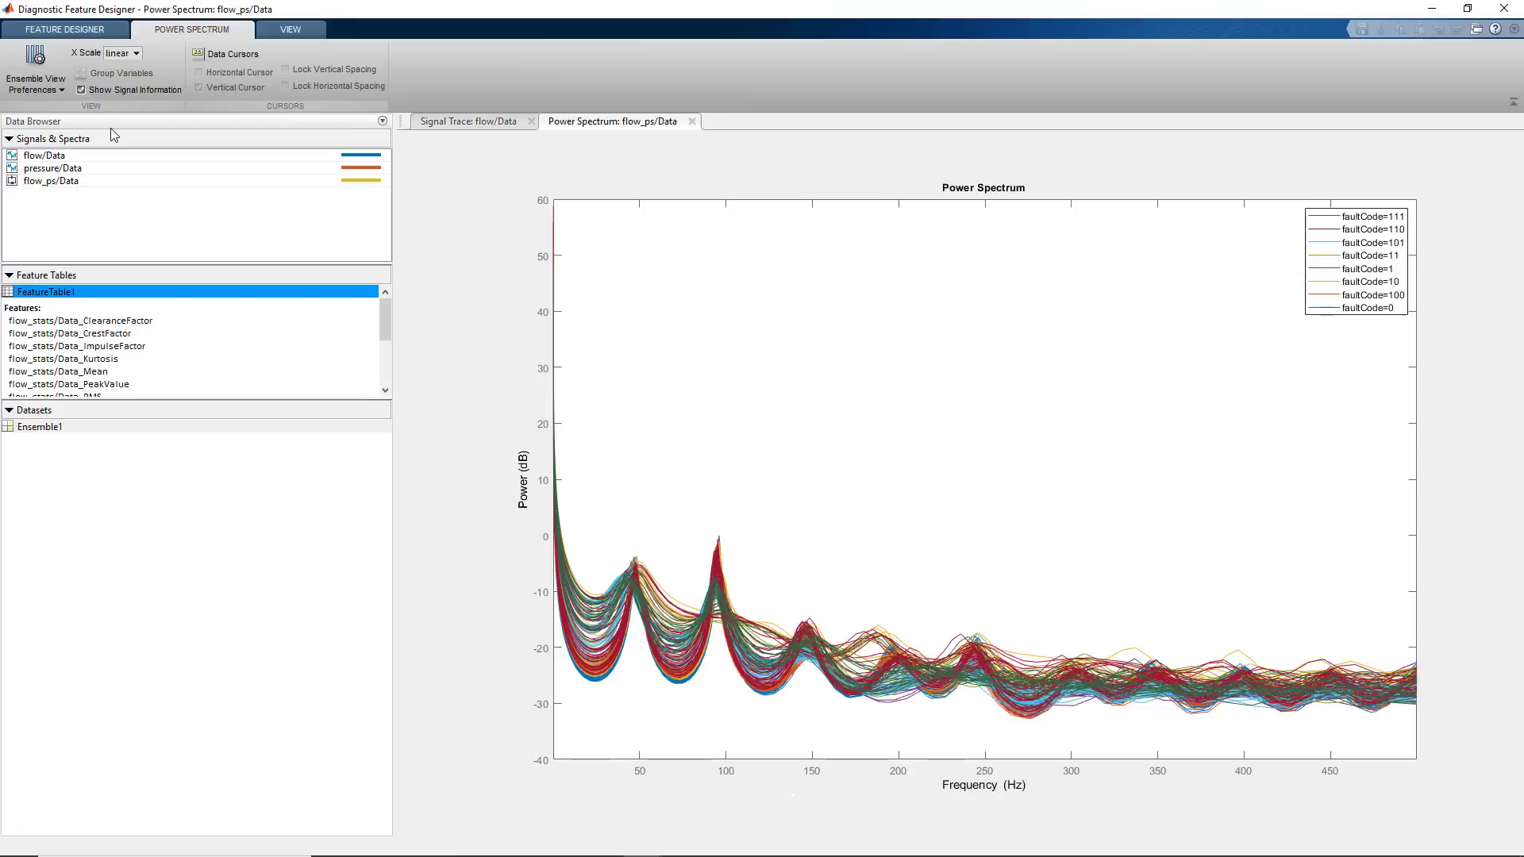
pyautogui.click(65, 29)
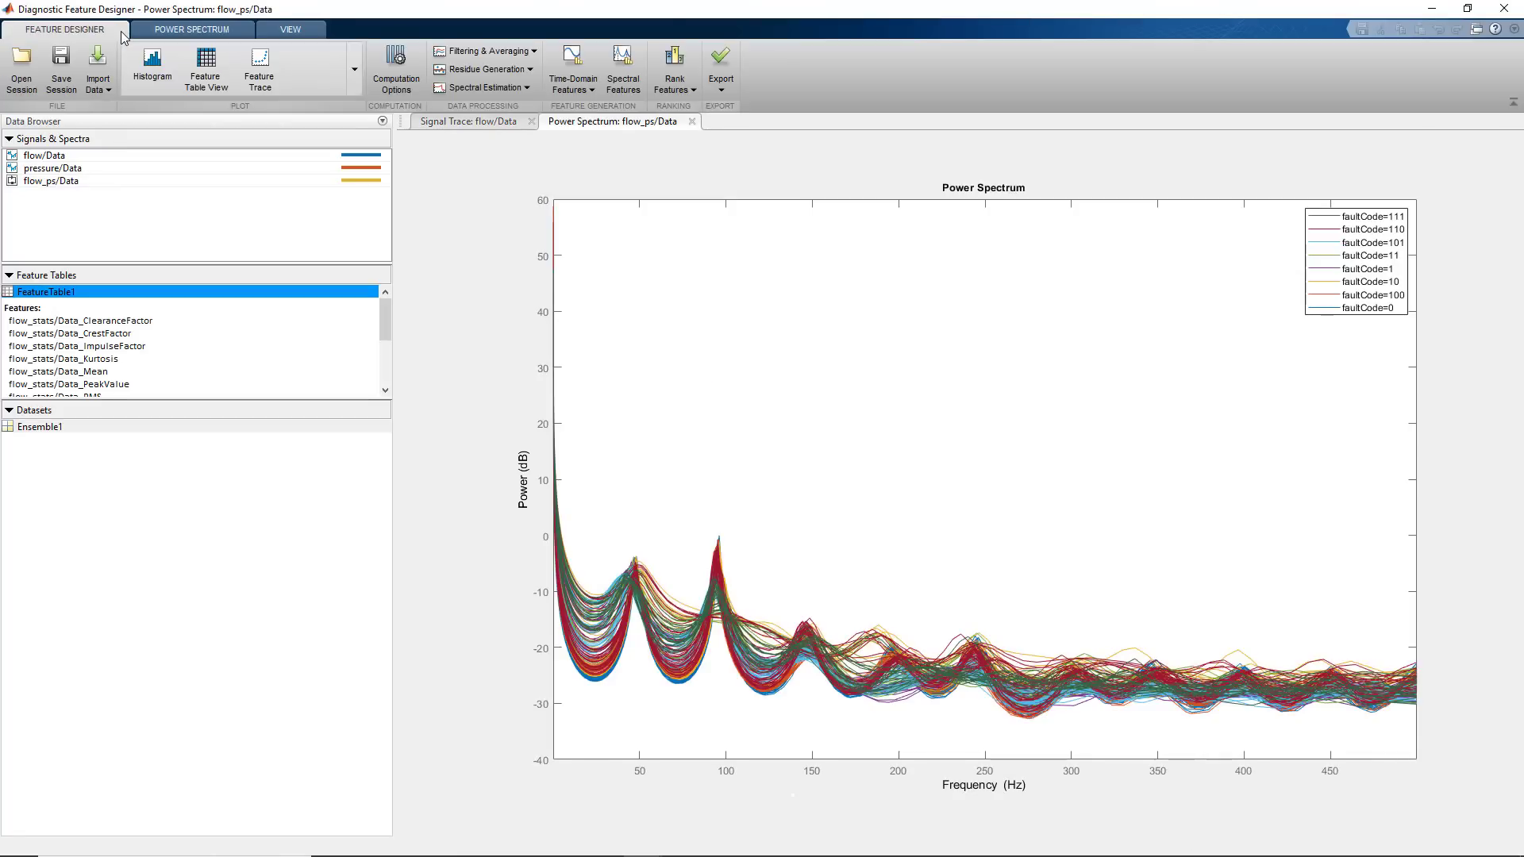
# Add four peak-amplitude features and band power from flow_ps/Data over 21–216 Hz, excluding peak frequencies
pyautogui.click(628, 96)
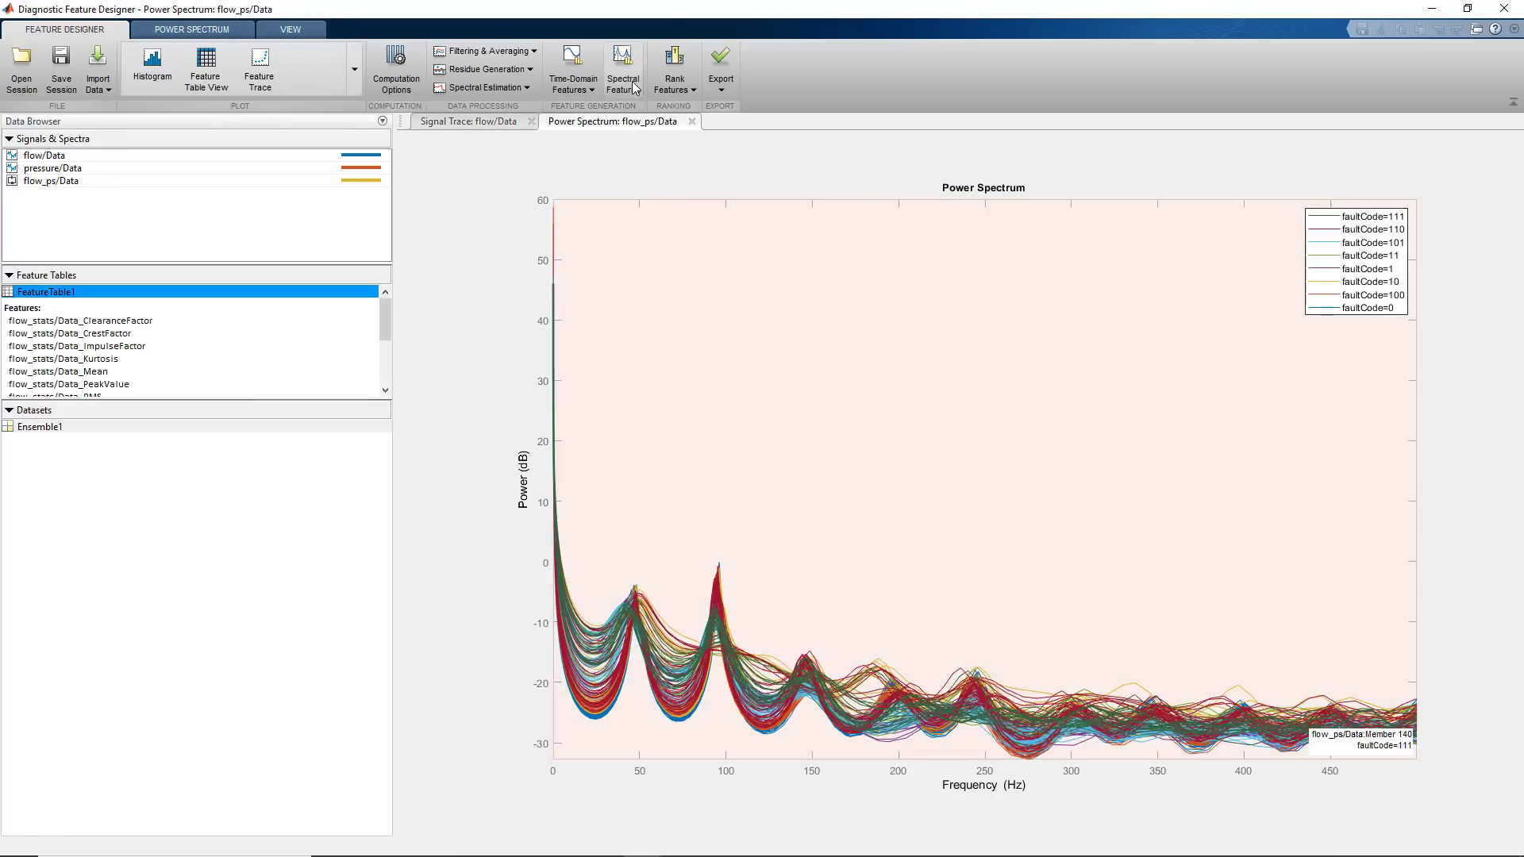
pyautogui.moveTo(671, 109); pyautogui.dragTo(180, 160)
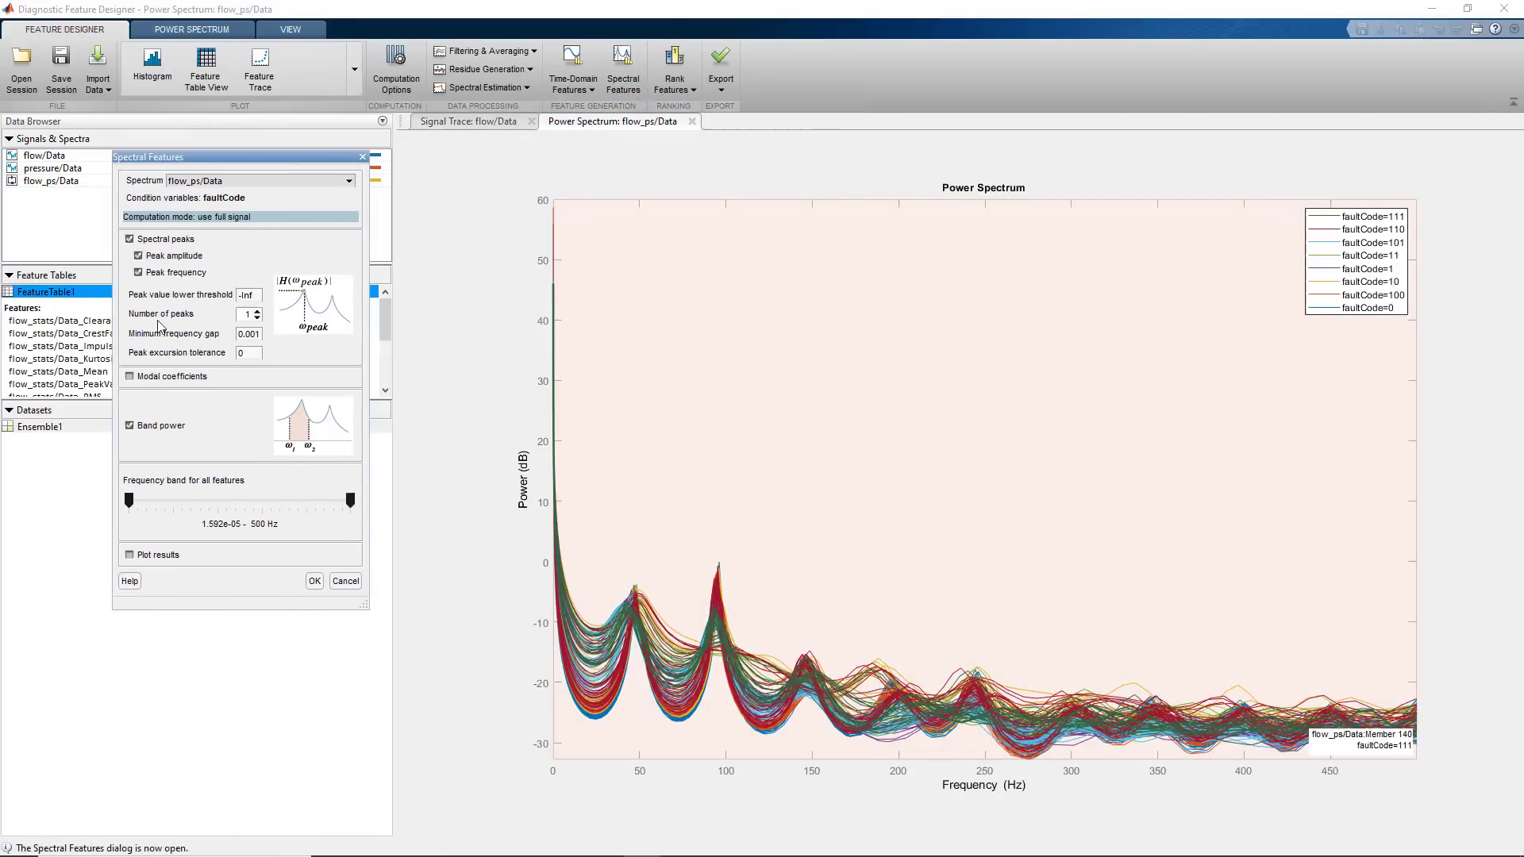
pyautogui.moveTo(127, 502); pyautogui.dragTo(138, 502)
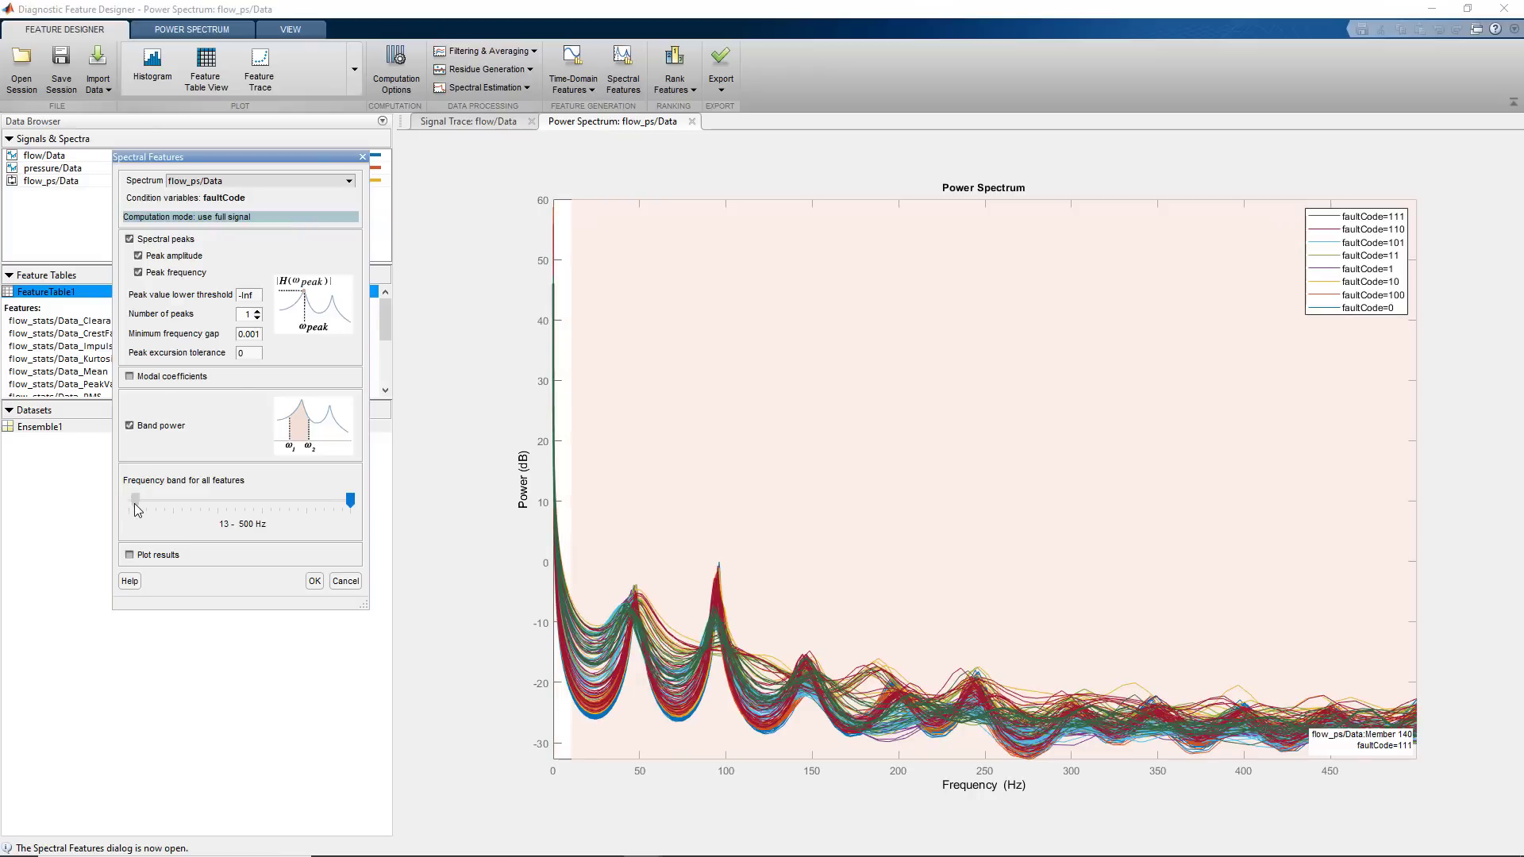
pyautogui.moveTo(351, 511); pyautogui.dragTo(227, 510)
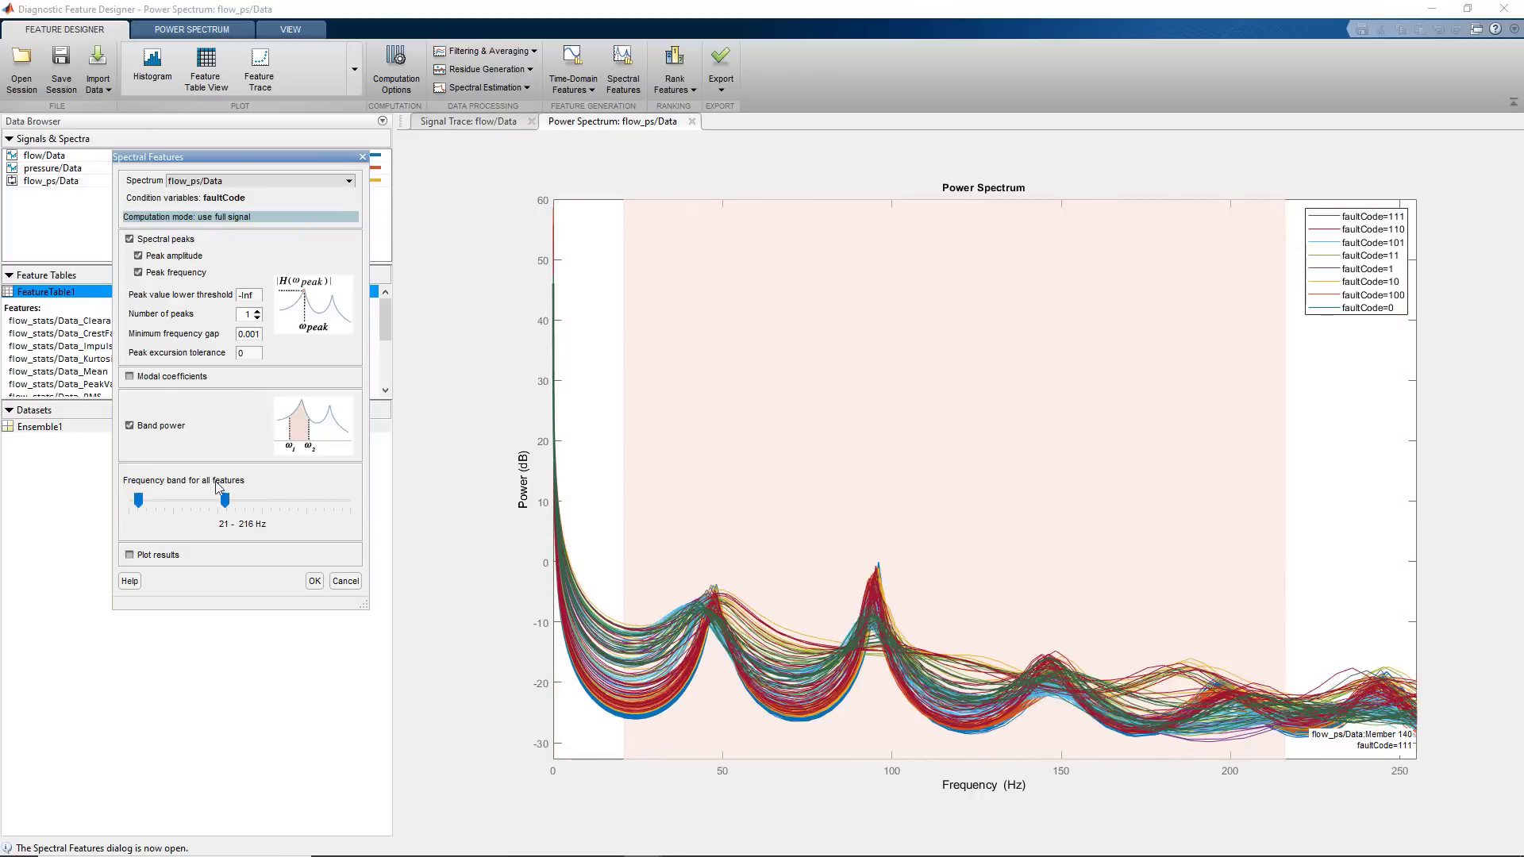
pyautogui.click(138, 273)
pyautogui.click(257, 312)
pyautogui.click(257, 311)
pyautogui.click(315, 581)
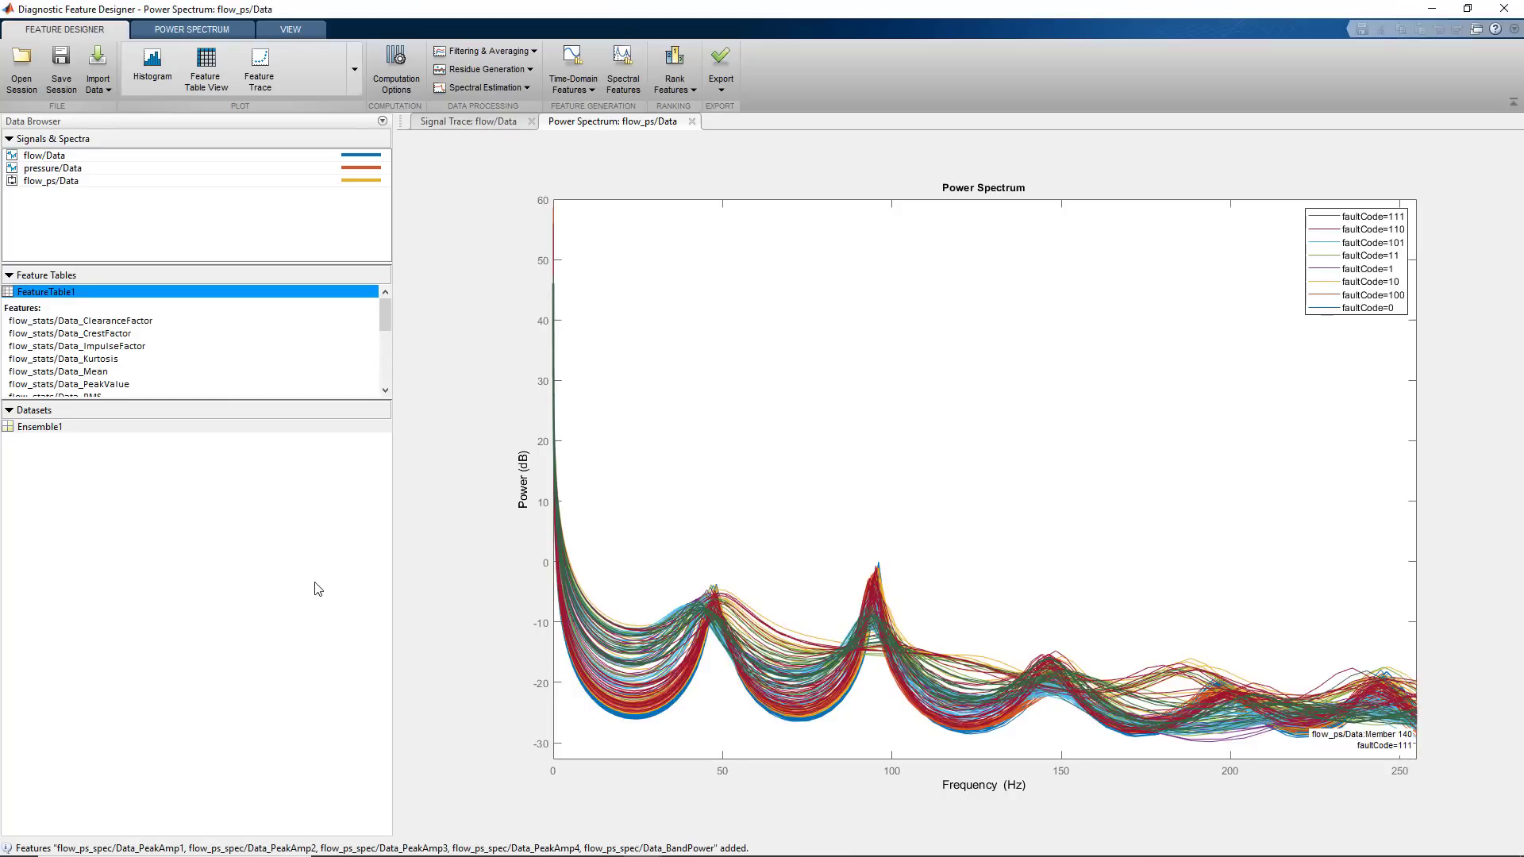
# Compute signal statistics for pressure/Data and enlarge the feature list to show every feature
pyautogui.click(585, 92)
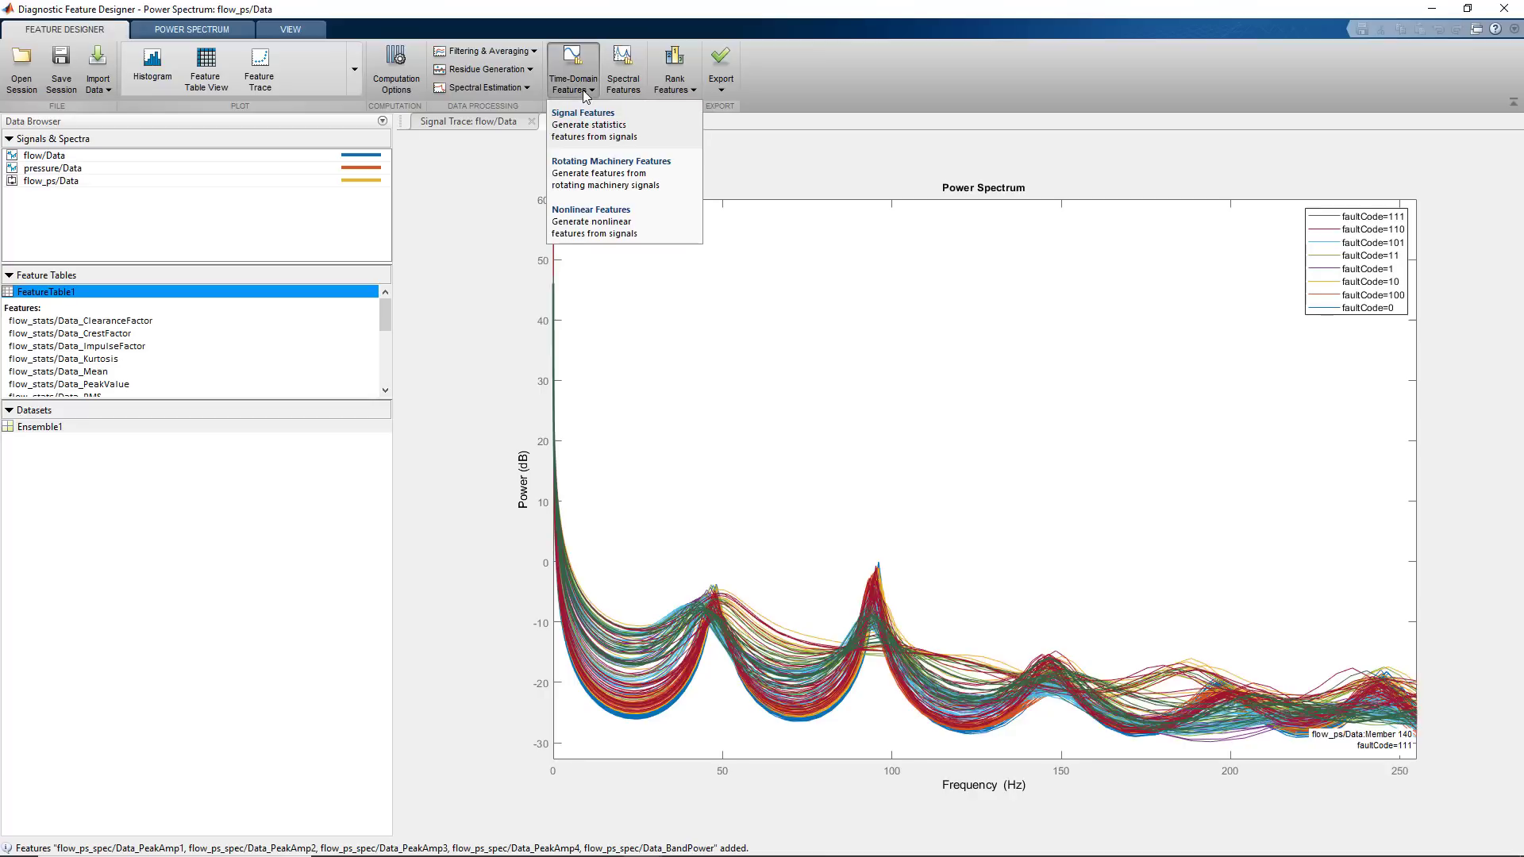
pyautogui.click(663, 131)
pyautogui.click(783, 131)
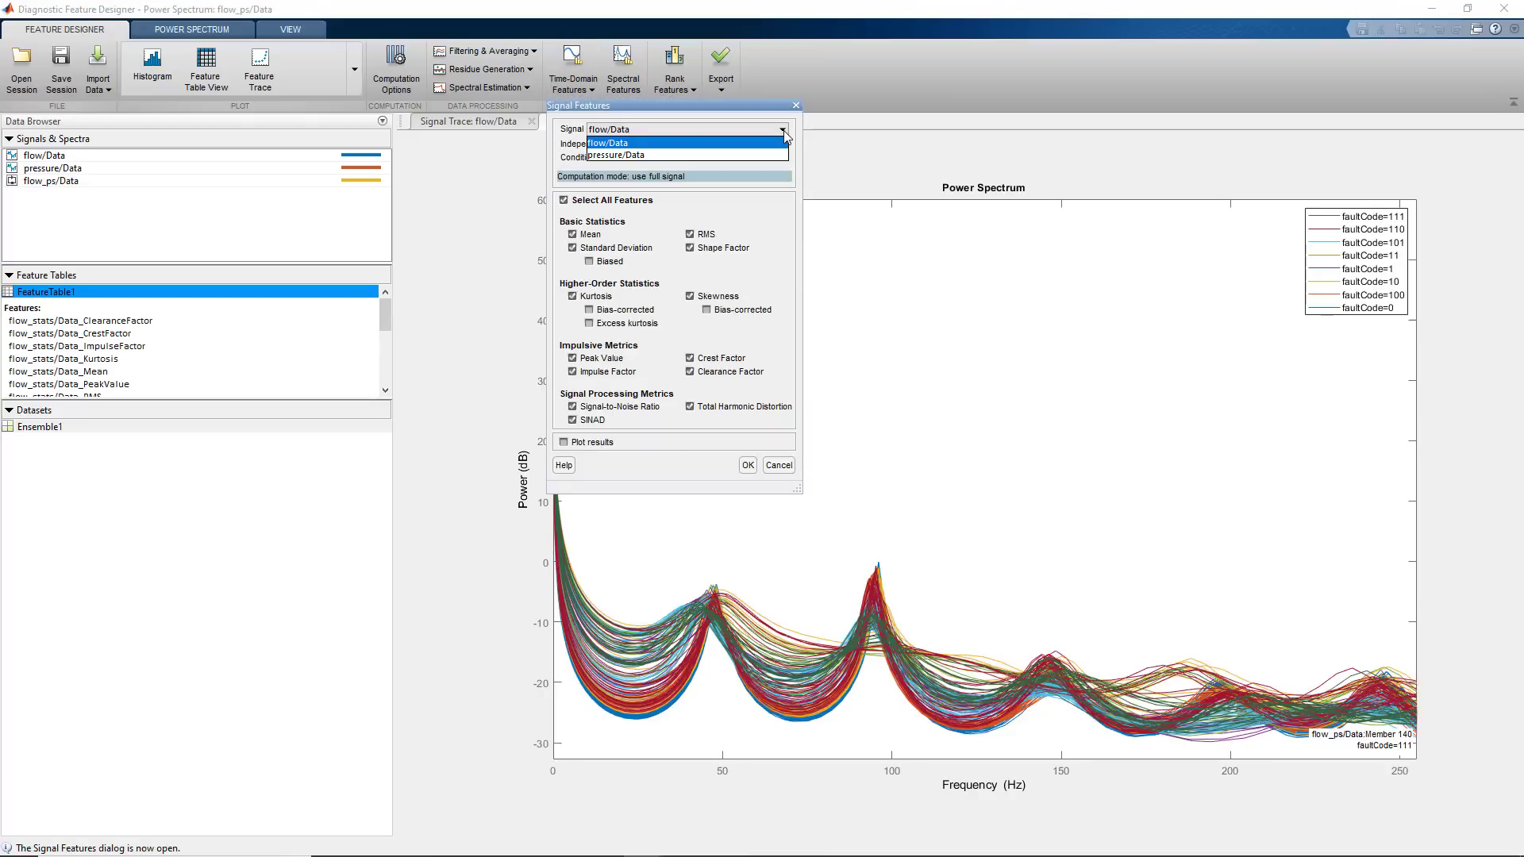
pyautogui.click(769, 154)
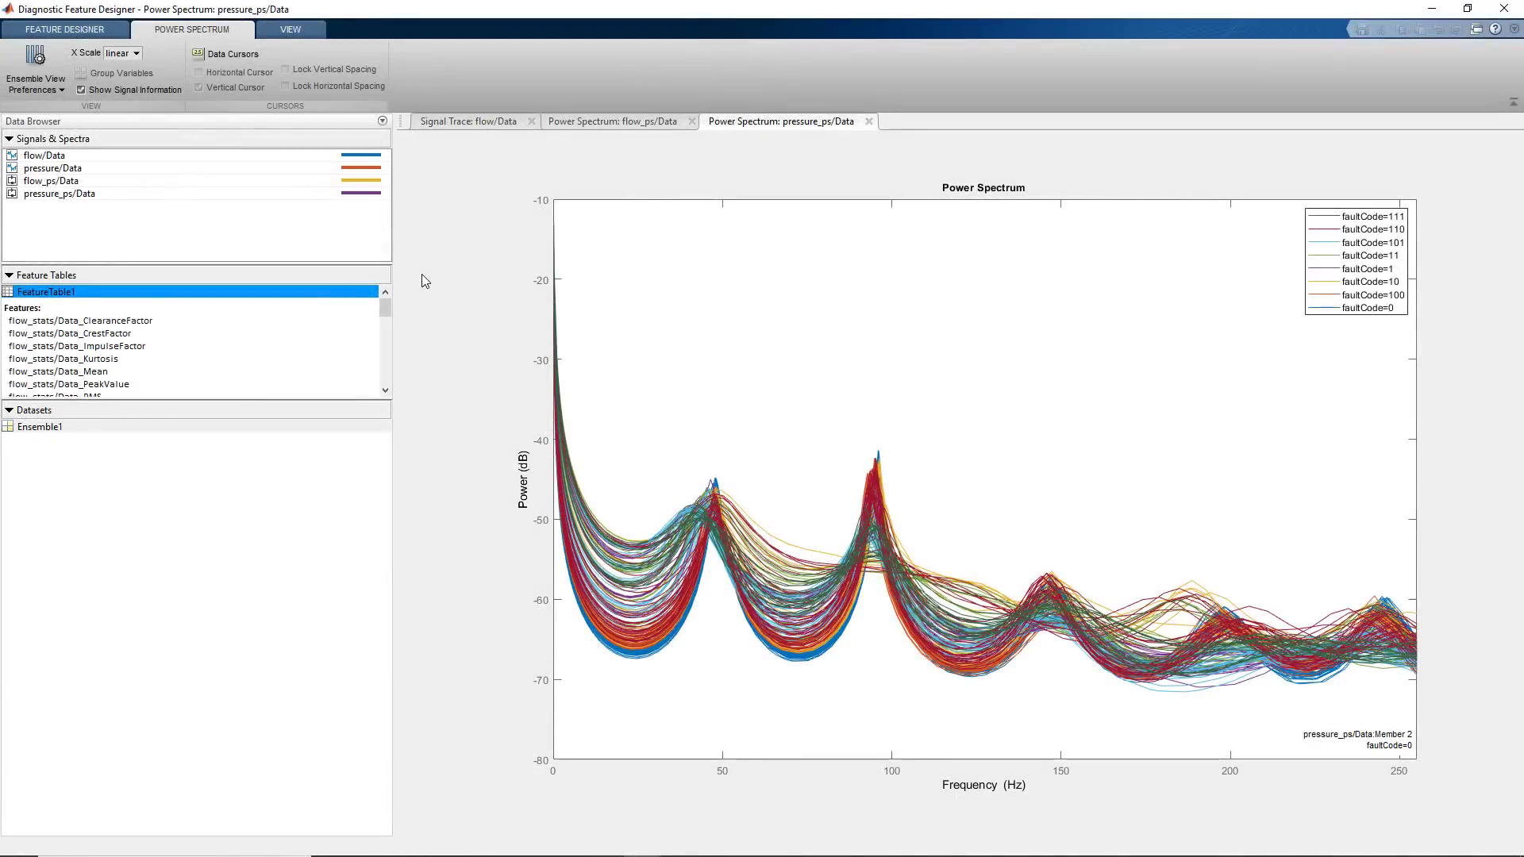
pyautogui.moveTo(327, 403); pyautogui.dragTo(336, 798)
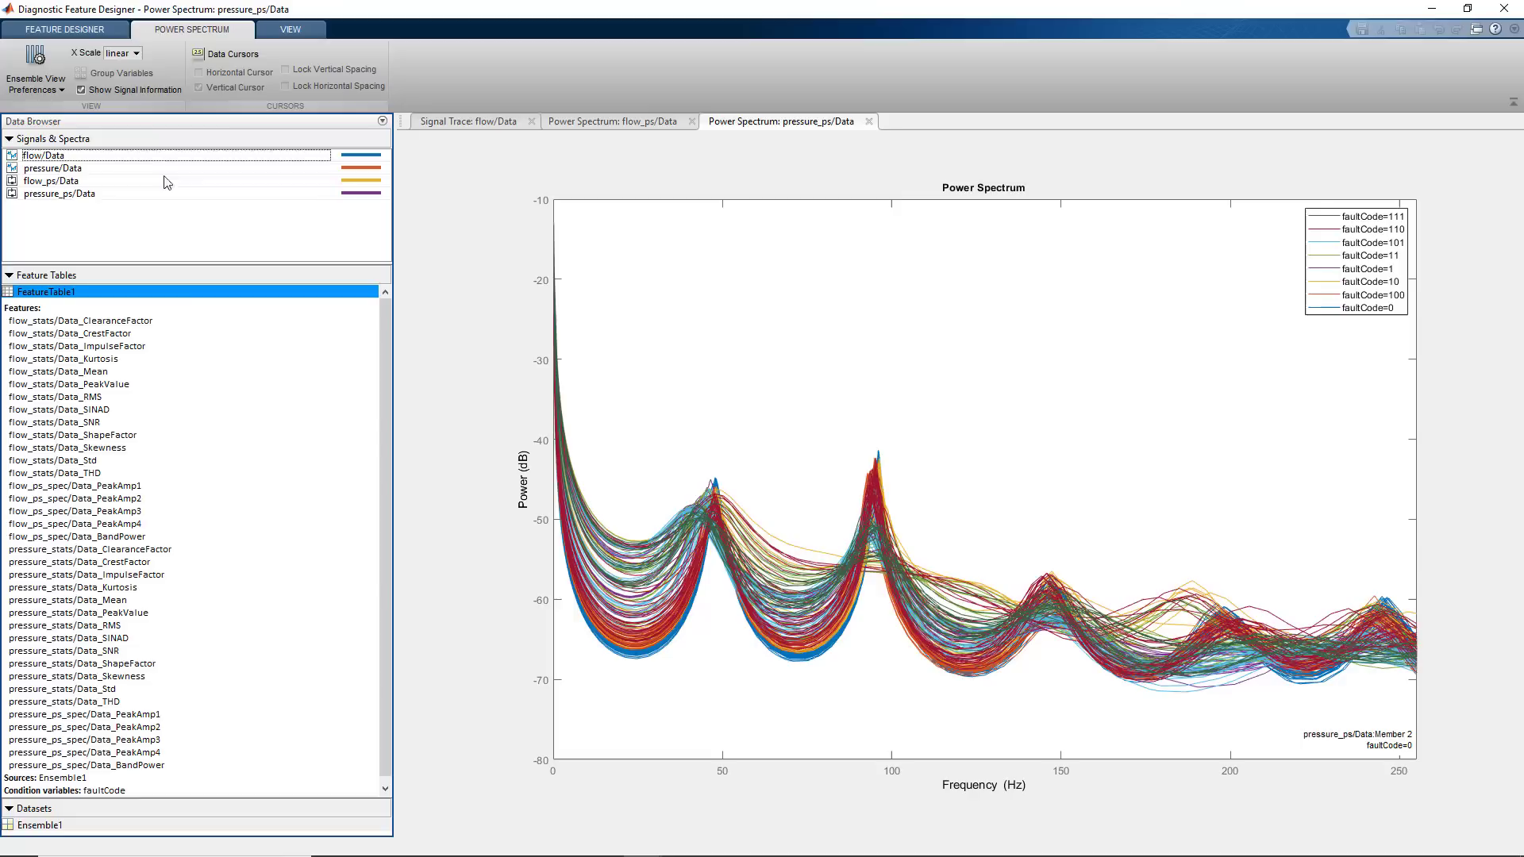
# Show FeatureTable1 in a Feature Table View
pyautogui.click(117, 35)
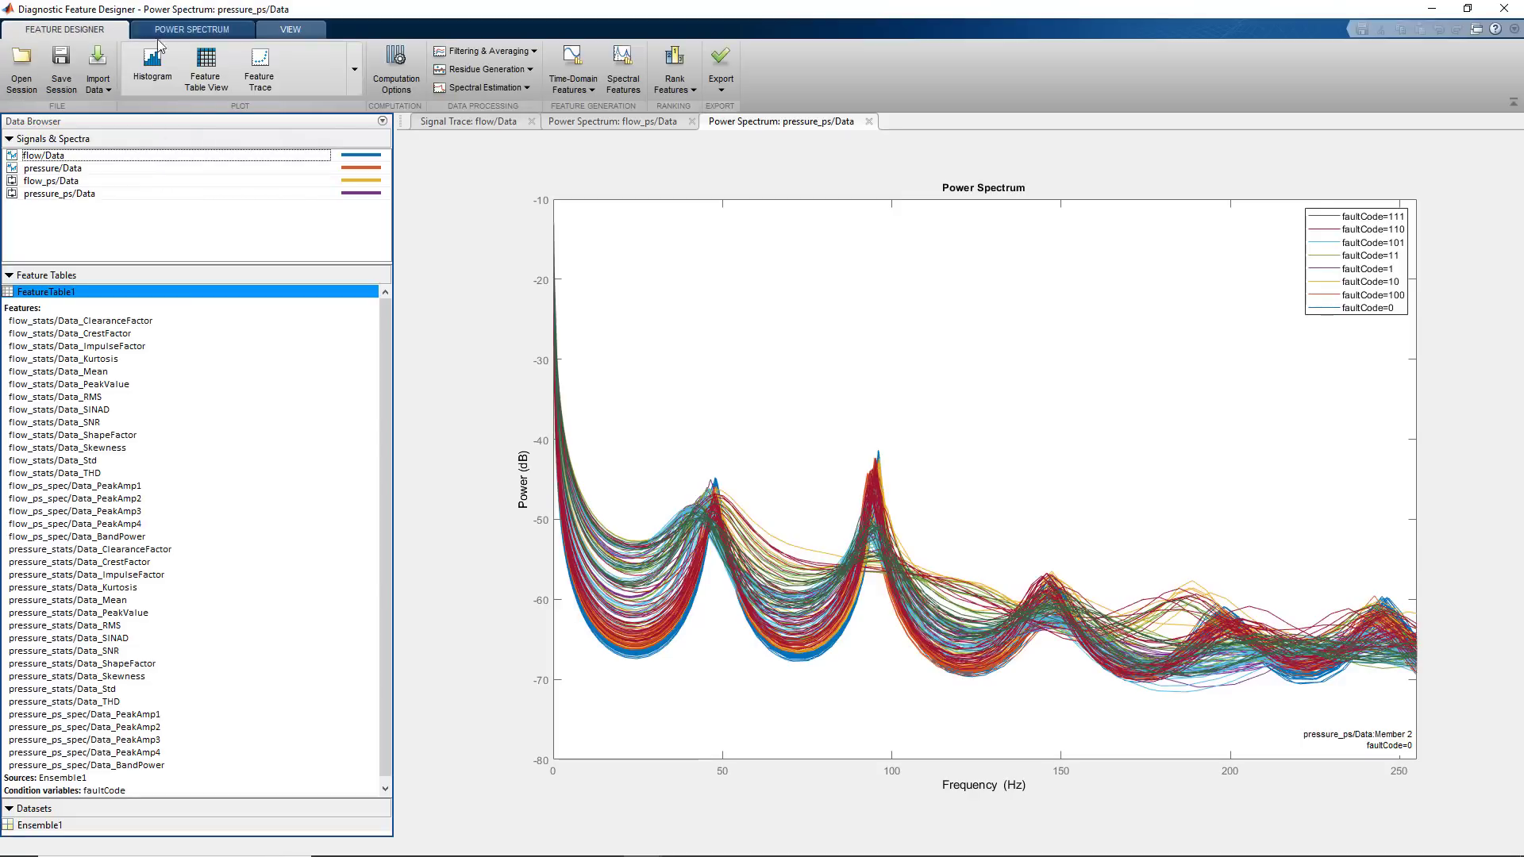
pyautogui.click(221, 86)
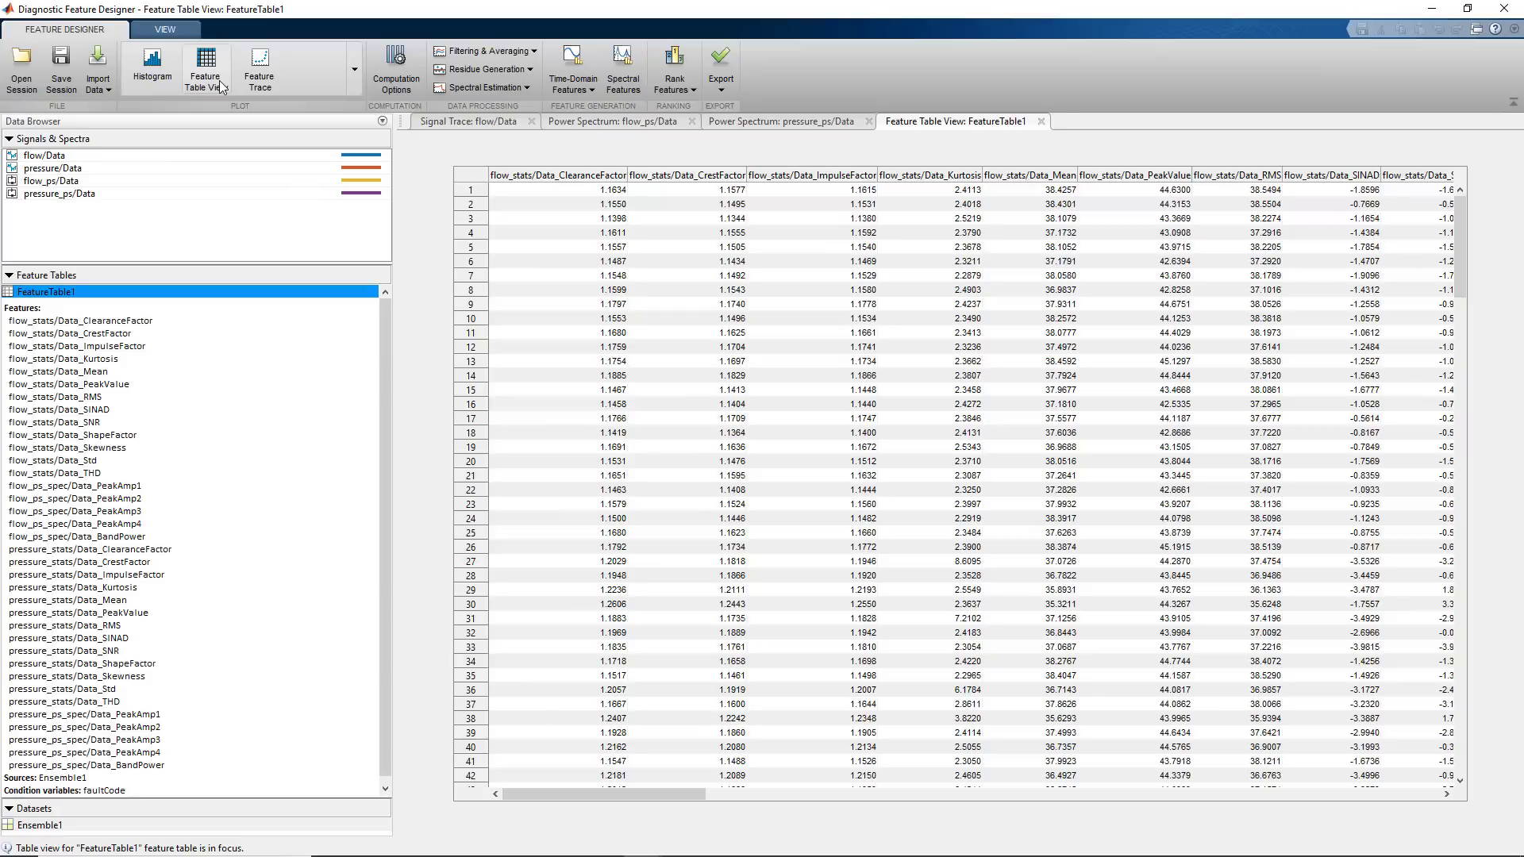
# Plot histograms of the FeatureTable1 features, grouped by faultCode
pyautogui.click(151, 89)
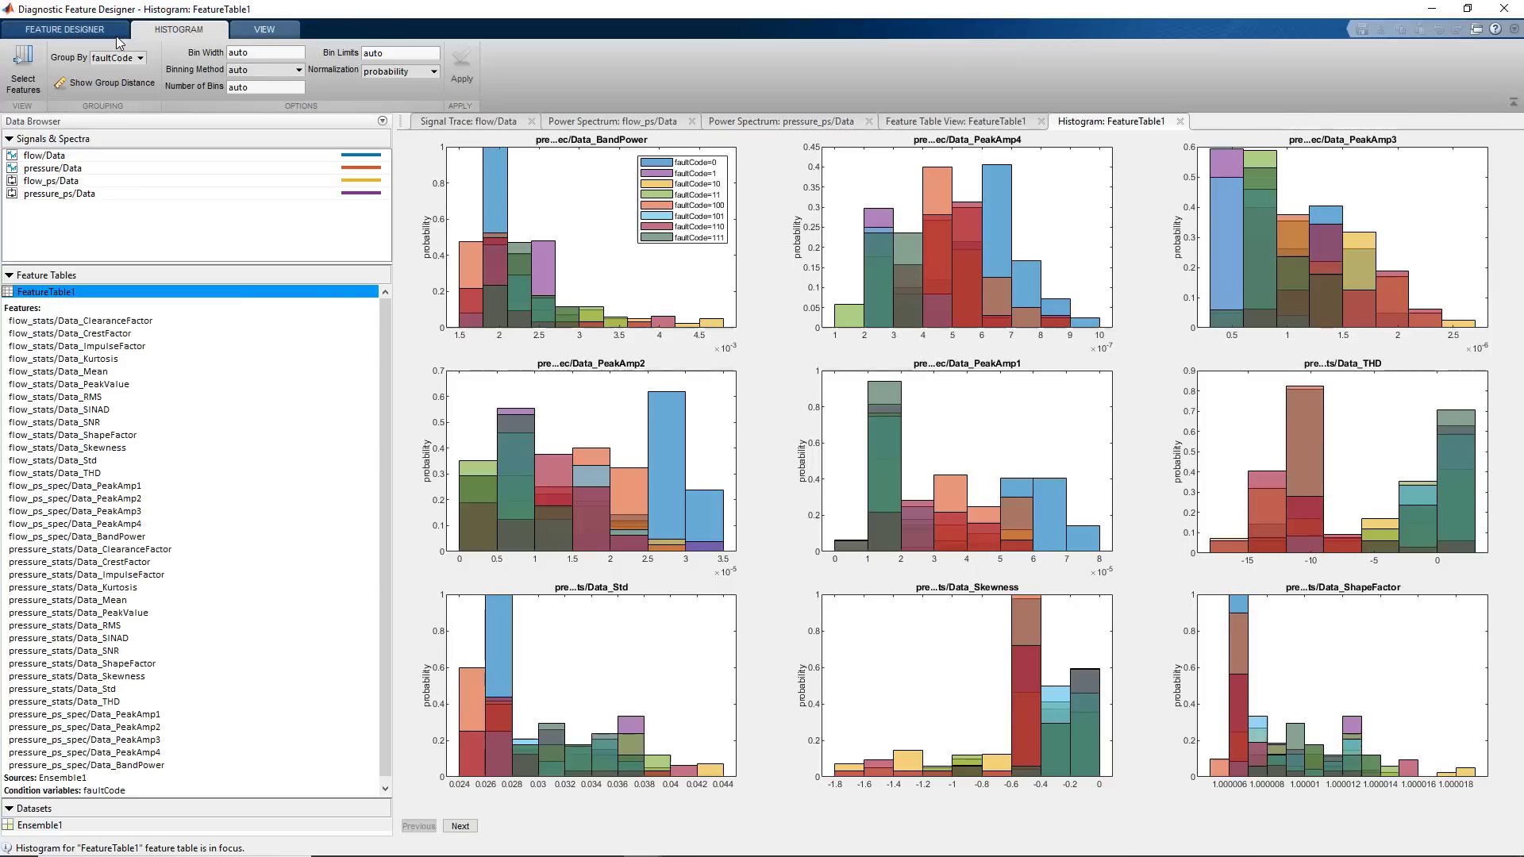
pyautogui.click(116, 35)
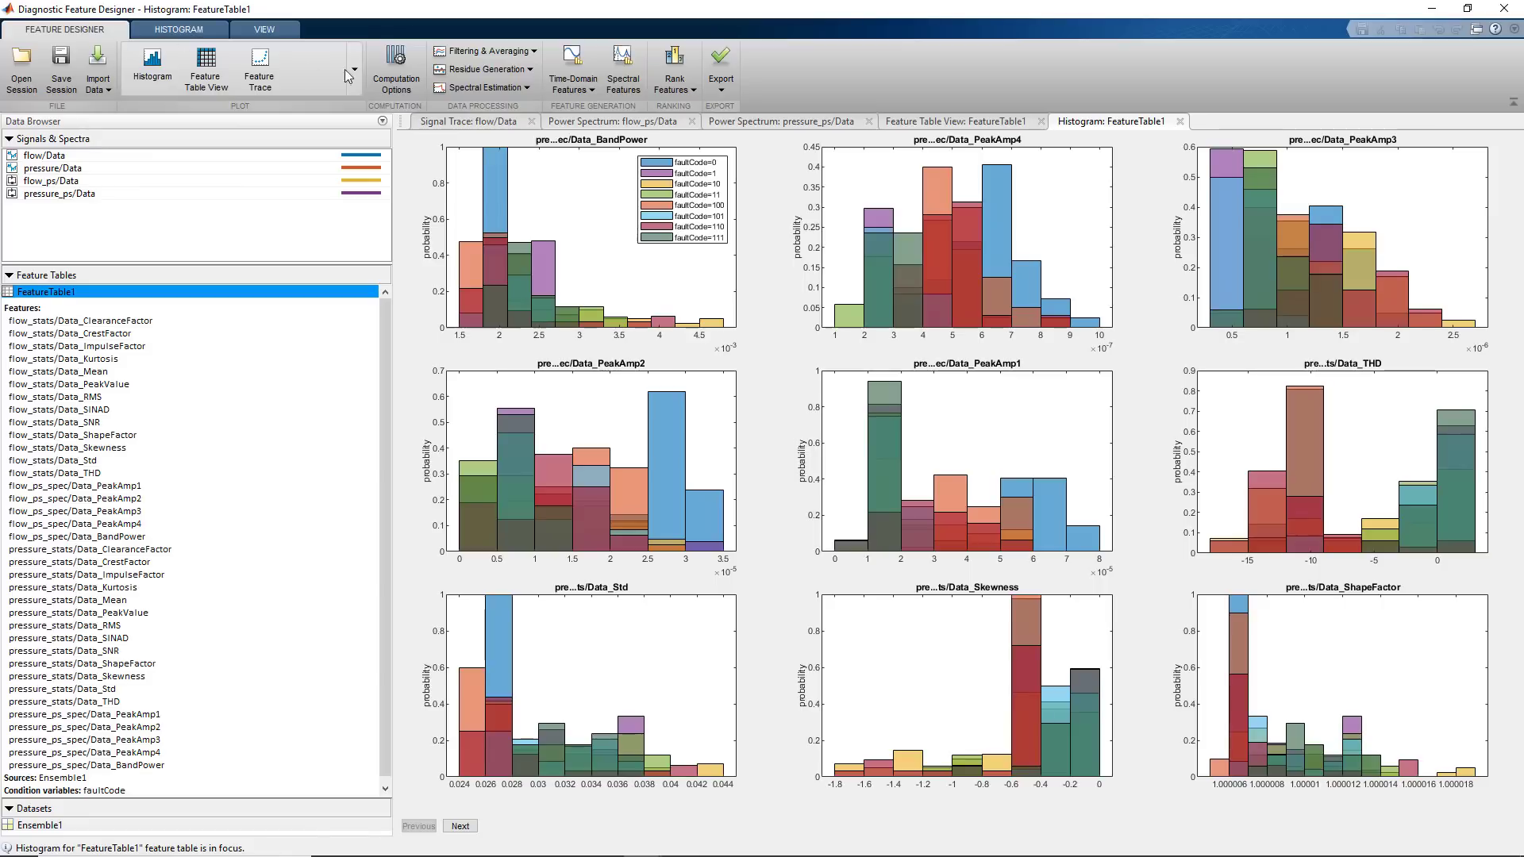
# Rank FeatureTable1 features by one-way ANOVA, with flow_stats RMS highest at 126.95
pyautogui.click(689, 86)
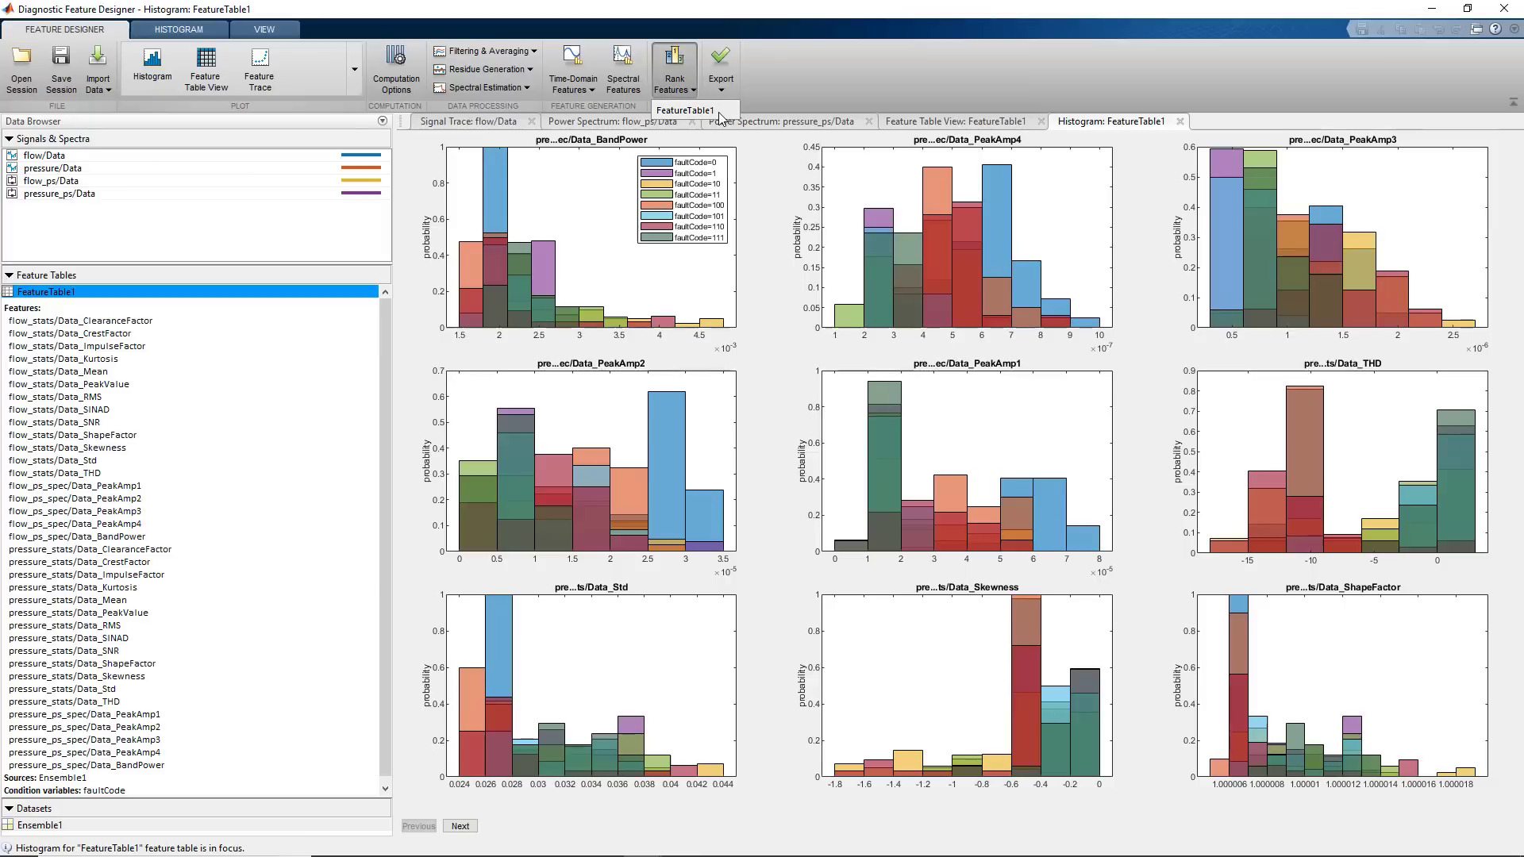
pyautogui.click(711, 111)
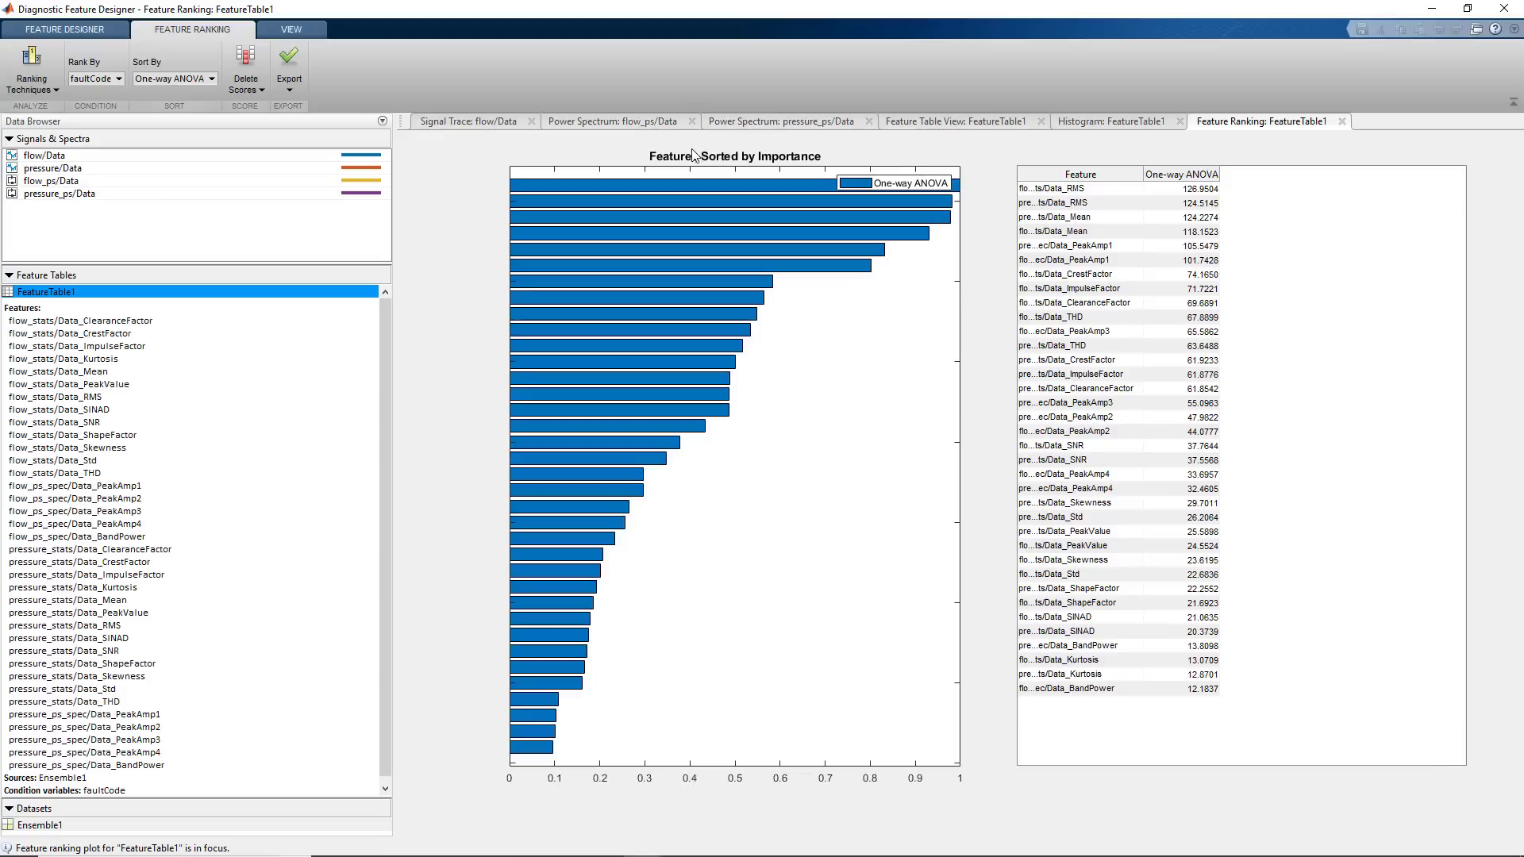
pyautogui.moveTo(674, 188)
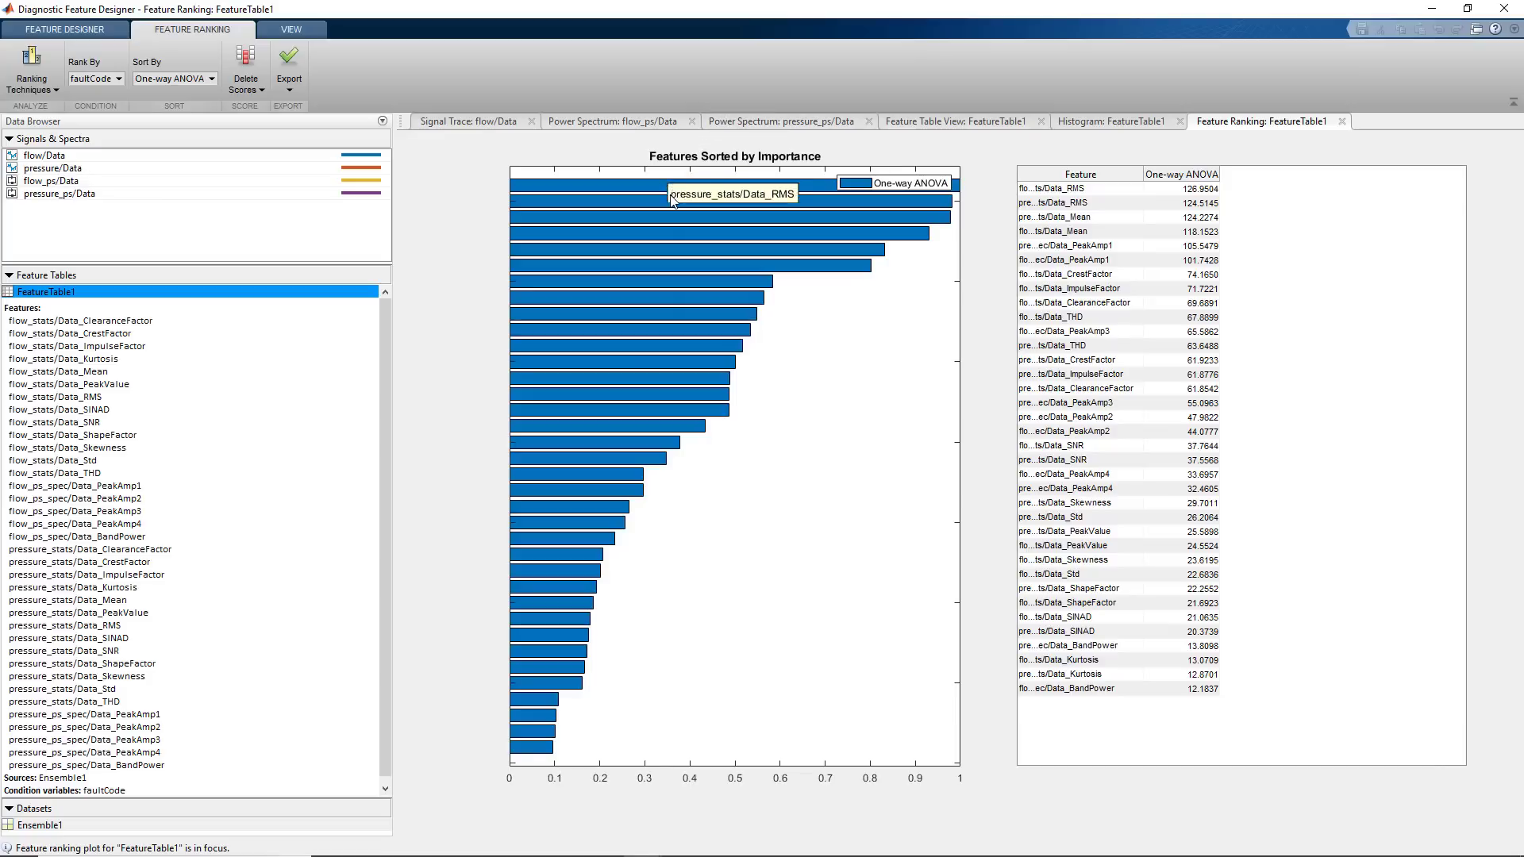
pyautogui.moveTo(667, 218)
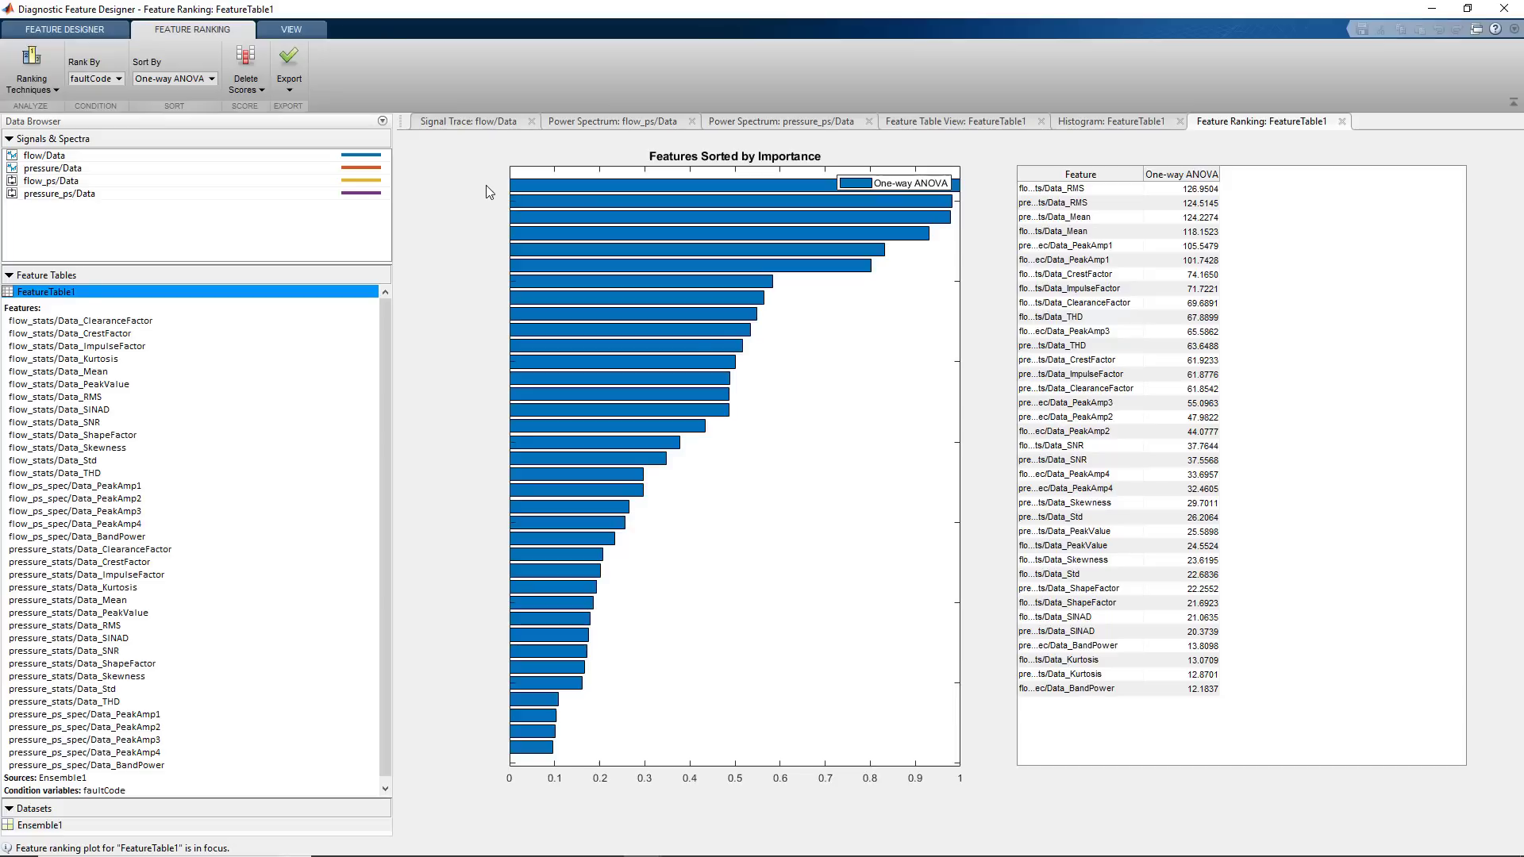
# Open the Export menu on the FEATURE RANKING tab to show the workspace and Classification Learner options
pyautogui.click(299, 85)
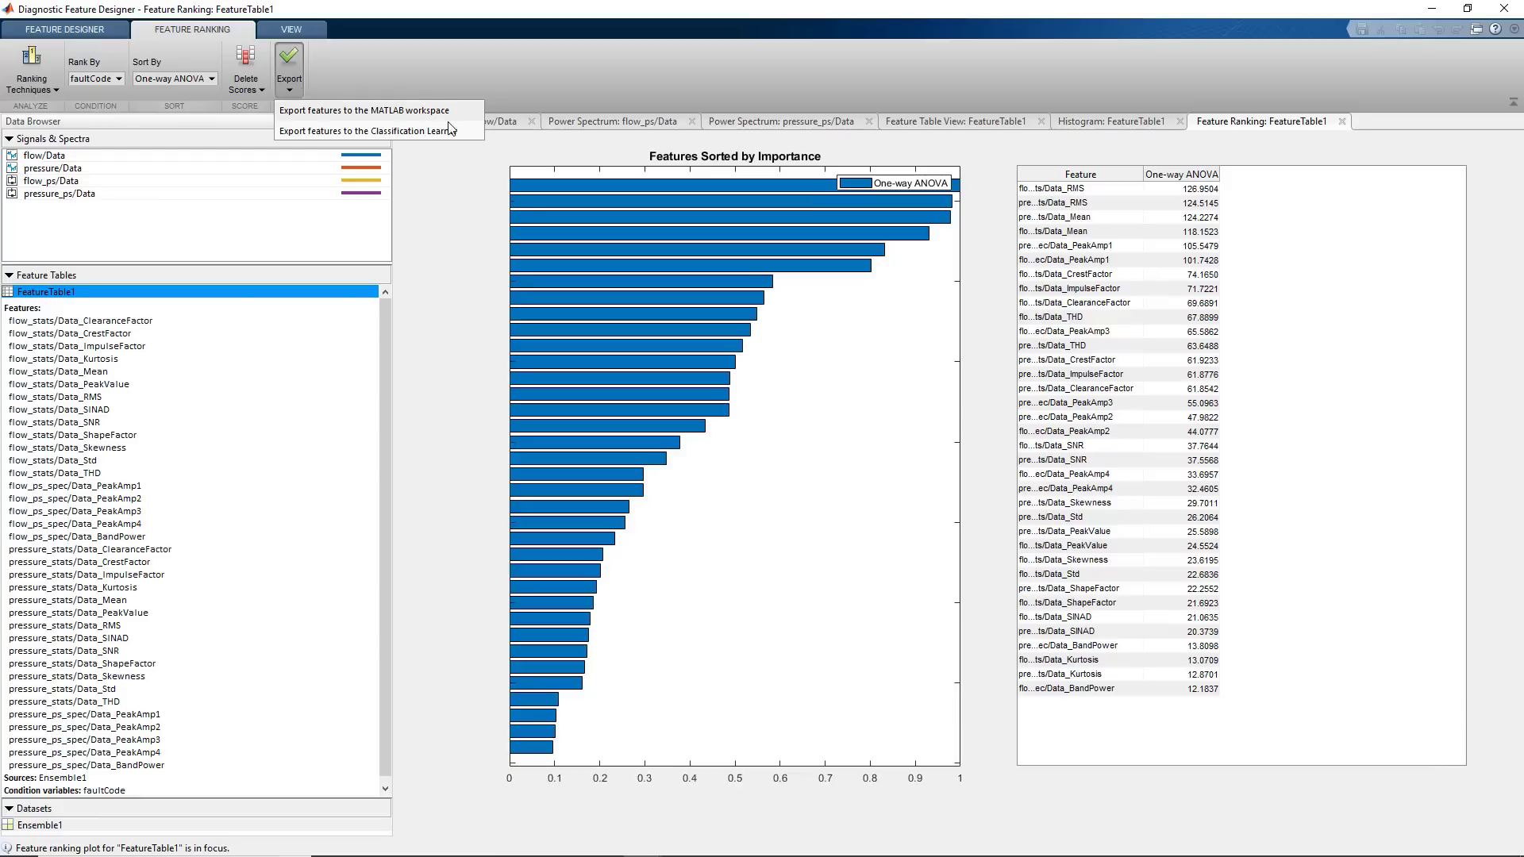